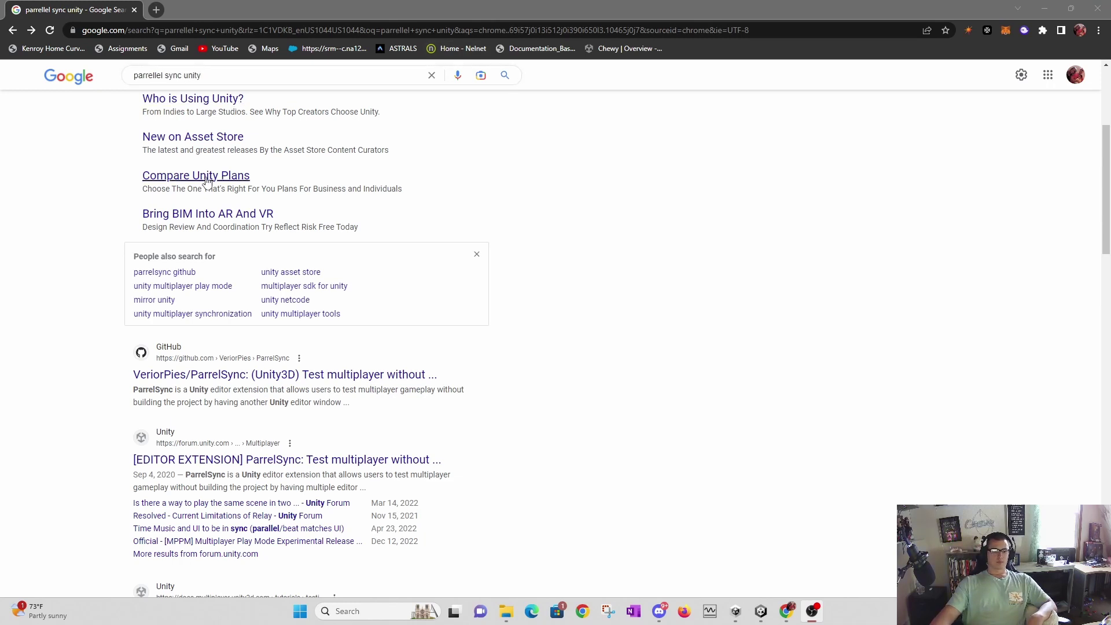
# - Open the VeriorPies/ParrelSync GitHub repository from the search results and download it as a ZIP
pyautogui.click(169, 377)
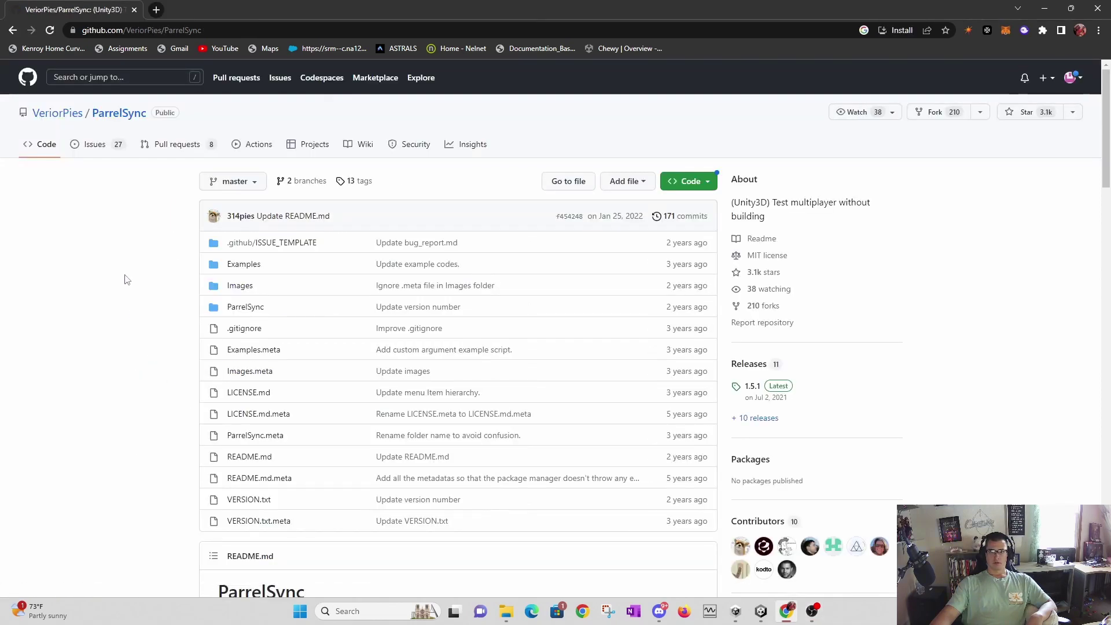
pyautogui.scroll(-20, 384, 470)
pyautogui.scroll(20, 384, 470)
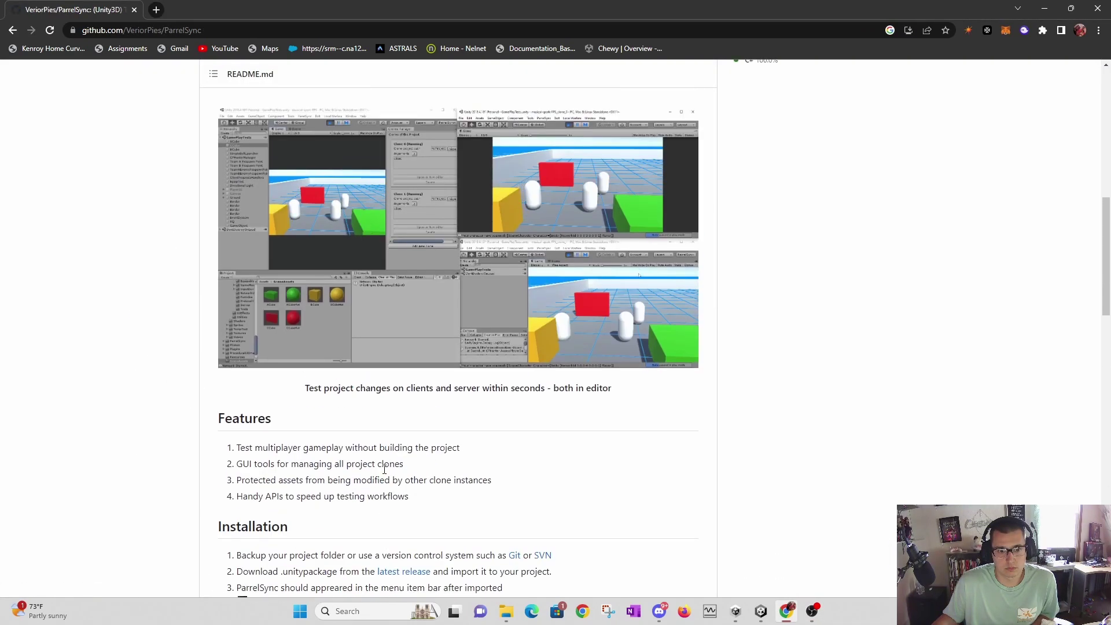
pyautogui.scroll(10, 384, 469)
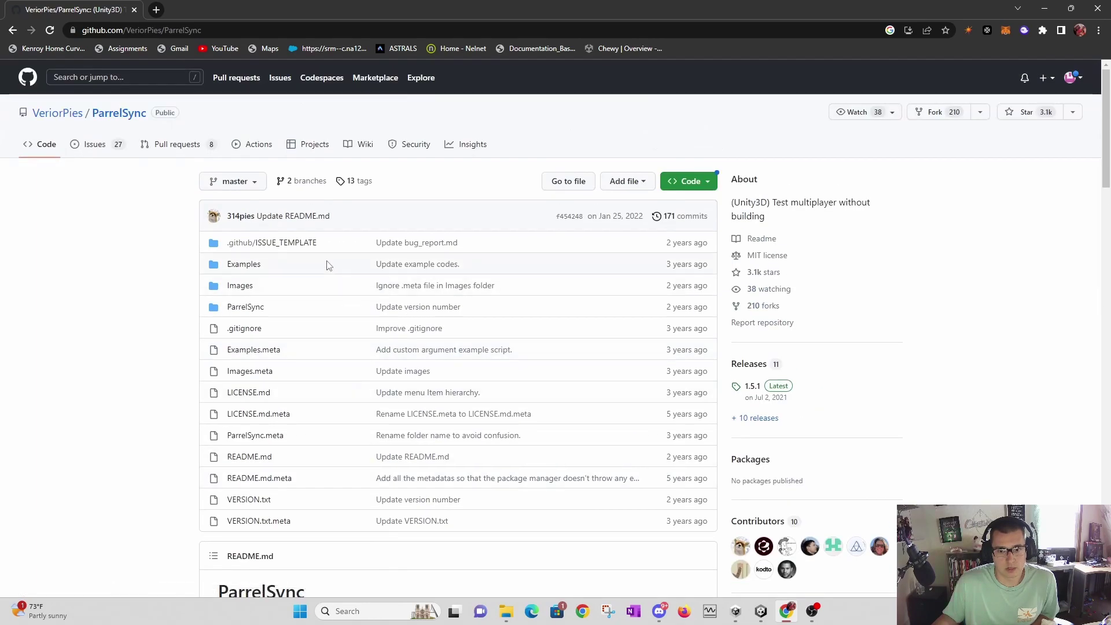
pyautogui.click(682, 183)
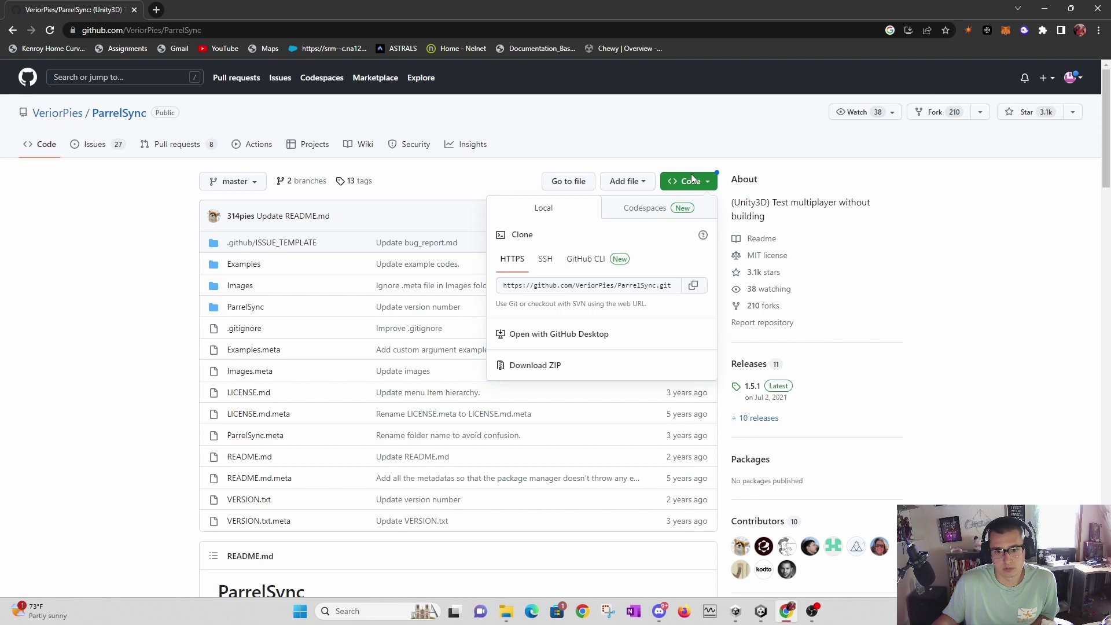
pyautogui.click(535, 366)
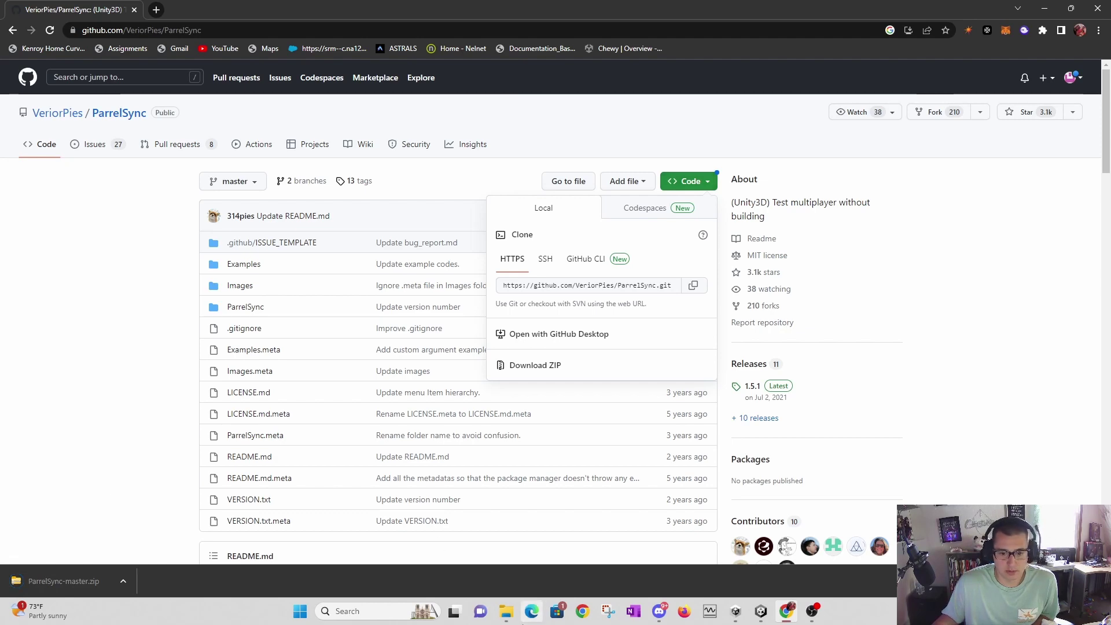
# - Switch to File Explorer and open the Assets folder of the TestPeter project under the user's folder on drive C
pyautogui.click(507, 611)
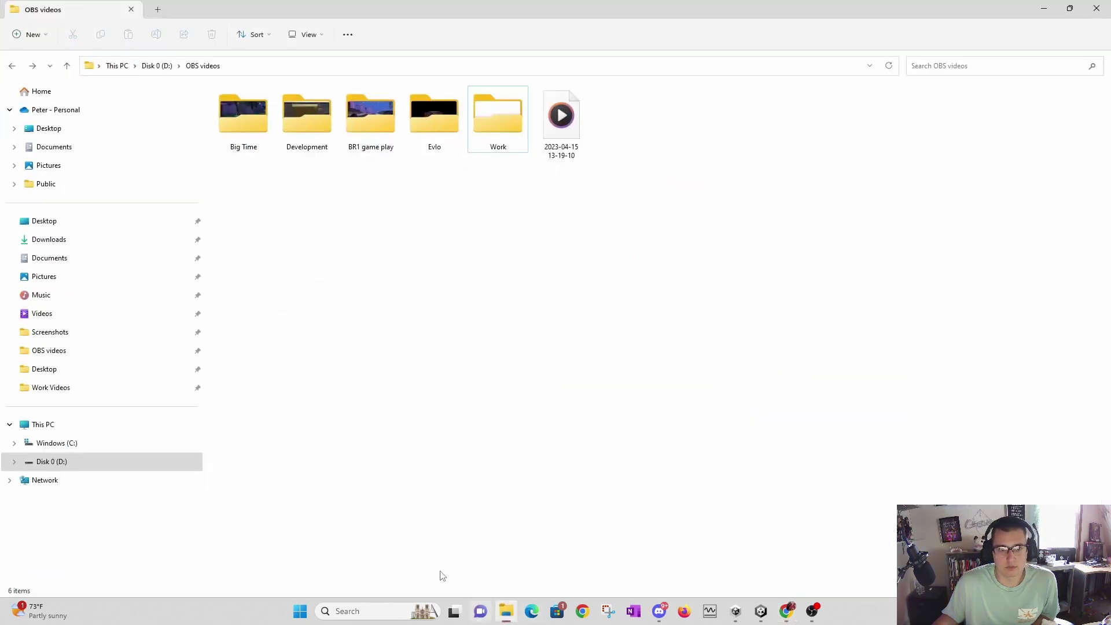
pyautogui.click(61, 450)
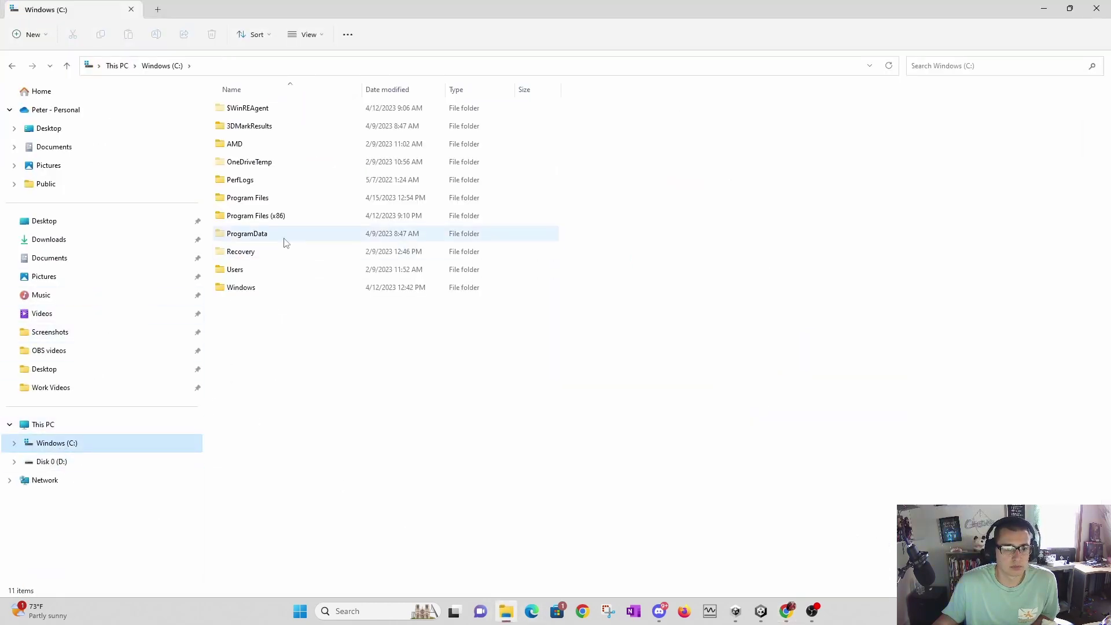
pyautogui.doubleClick(260, 272)
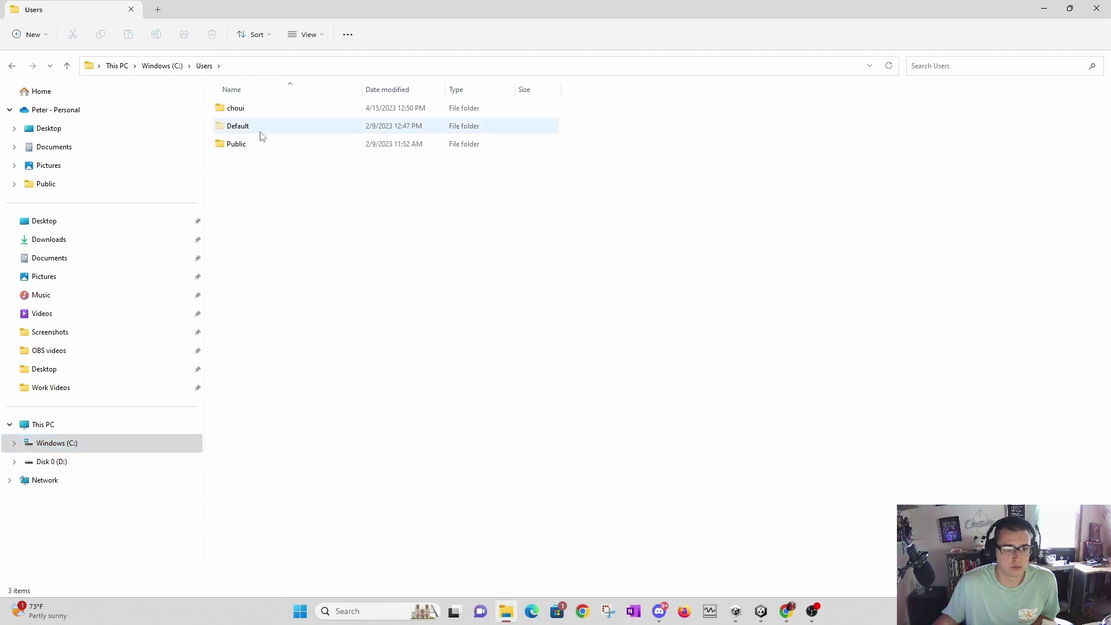
pyautogui.doubleClick(259, 110)
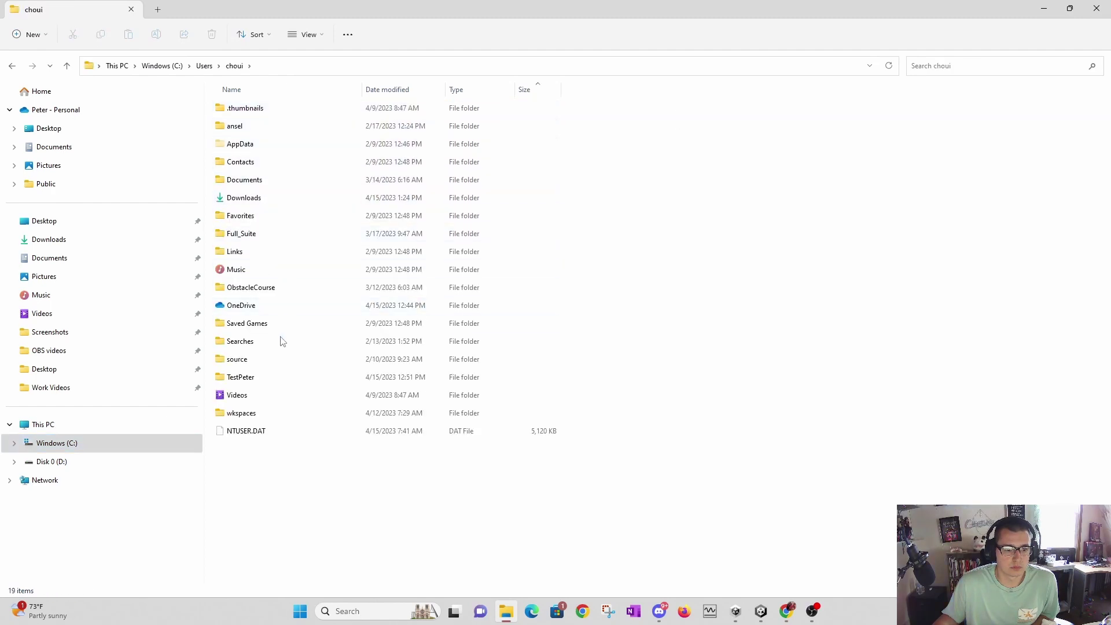
pyautogui.doubleClick(273, 386)
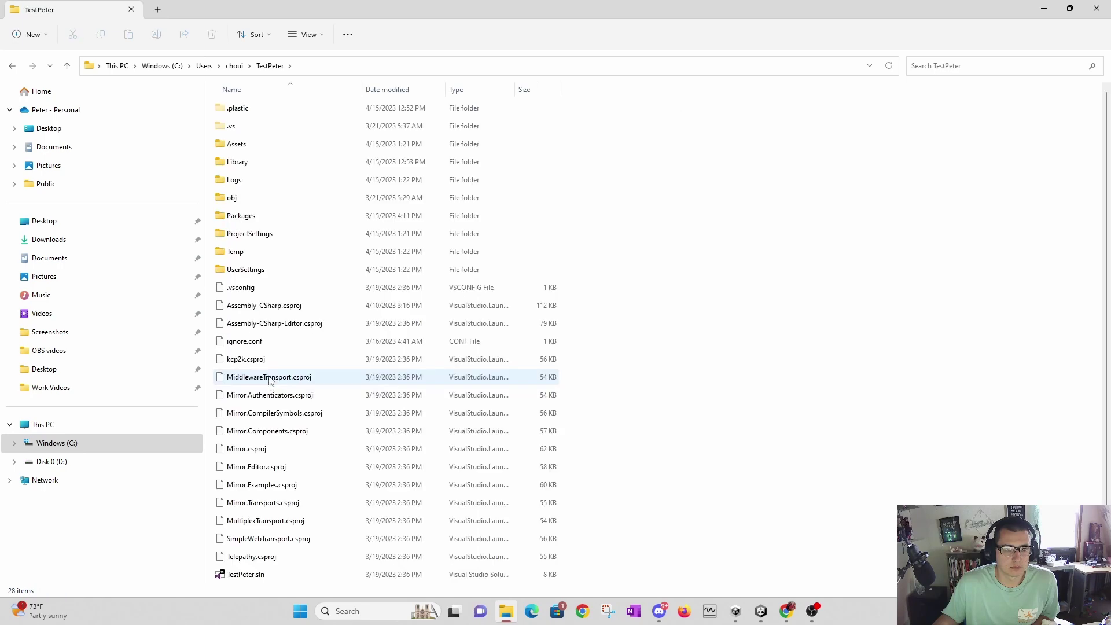
pyautogui.doubleClick(285, 150)
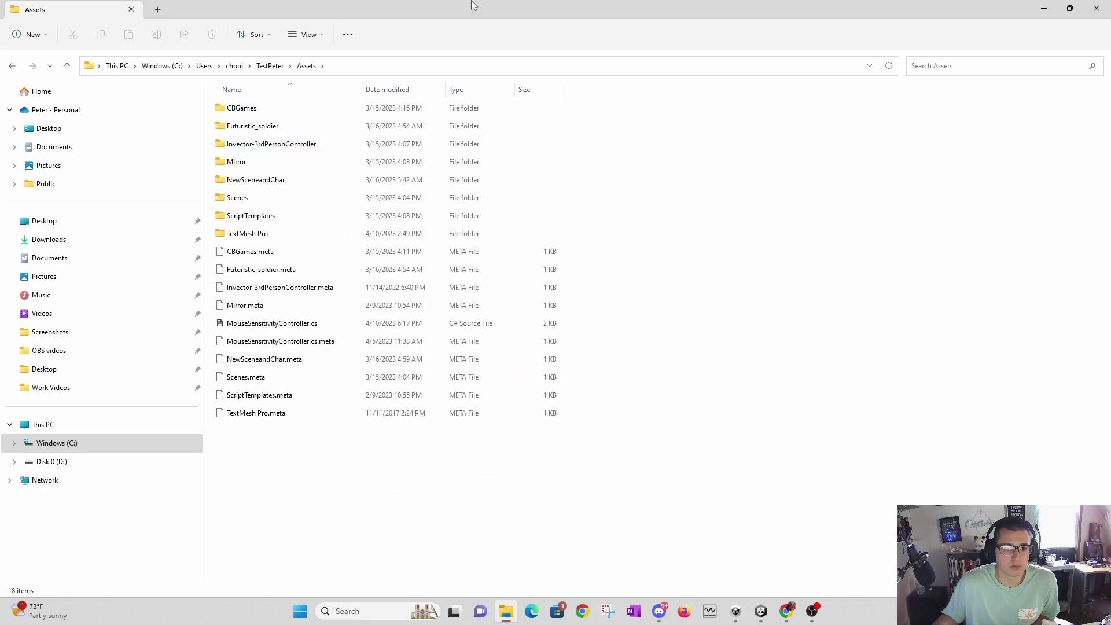
# - Show the downloaded ParrelSync-master.zip in its folder and arrange the Downloads and Assets windows side by side
pyautogui.moveTo(501, 12); pyautogui.dragTo(640, 50)
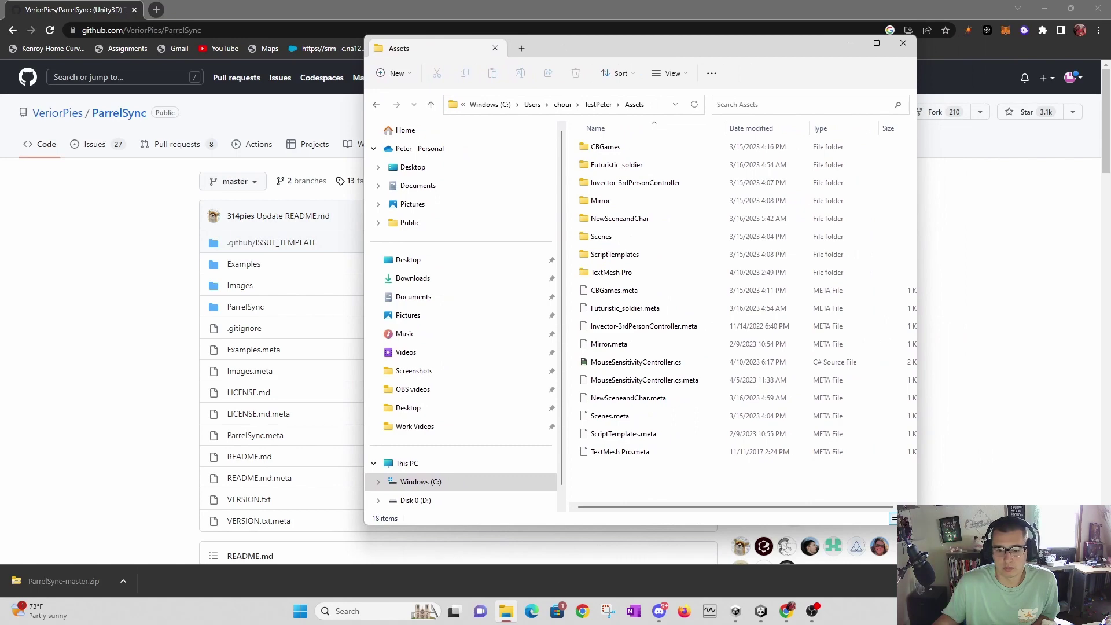
pyautogui.click(122, 581)
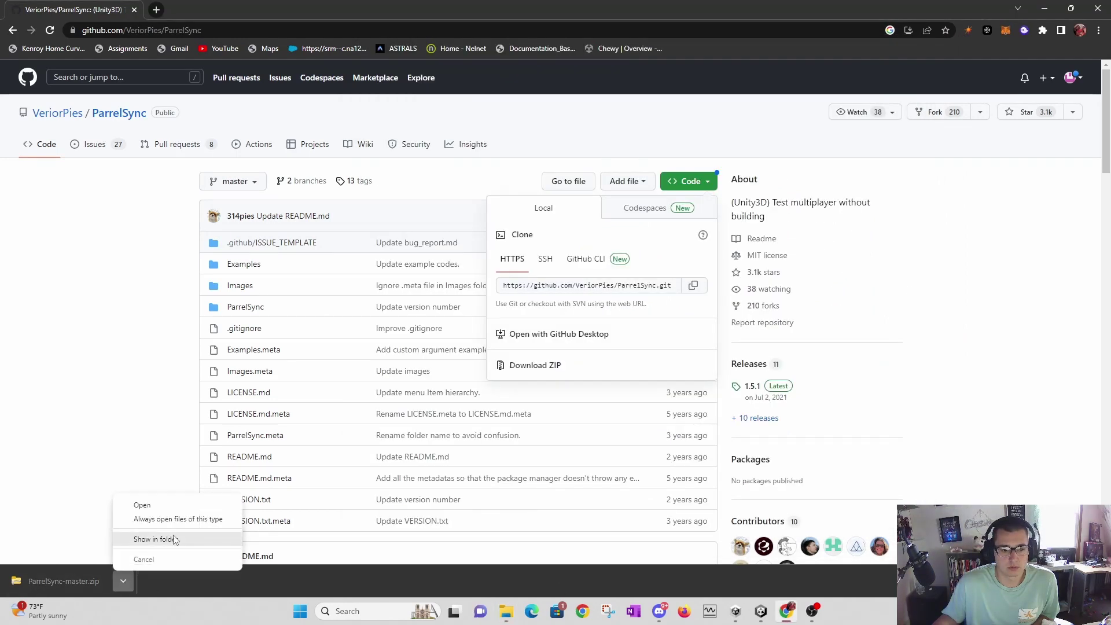
pyautogui.click(173, 538)
pyautogui.moveTo(701, 68); pyautogui.dragTo(390, 30)
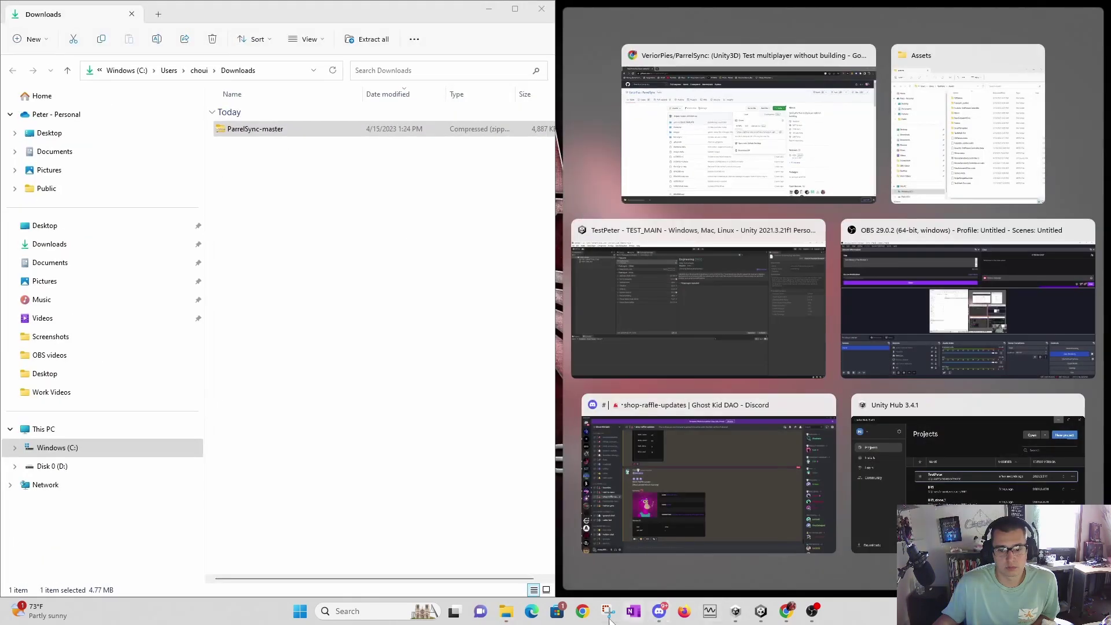
pyautogui.click(943, 152)
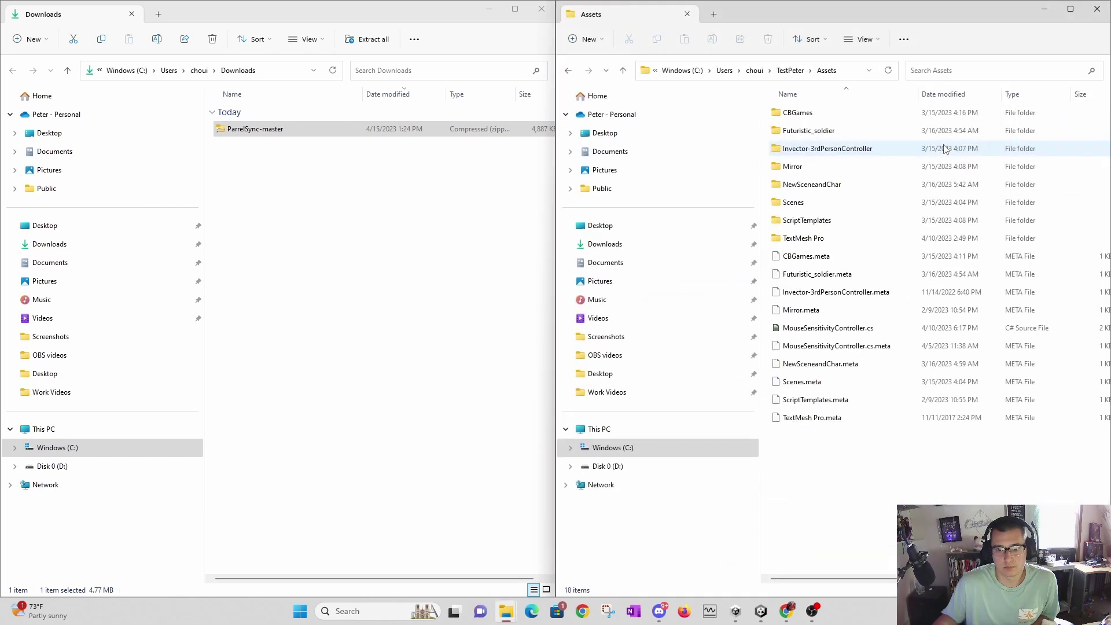
# - Extract the ParrelSync-master archive into the Downloads folder and close the window showing the extracted files
pyautogui.rightClick(253, 131)
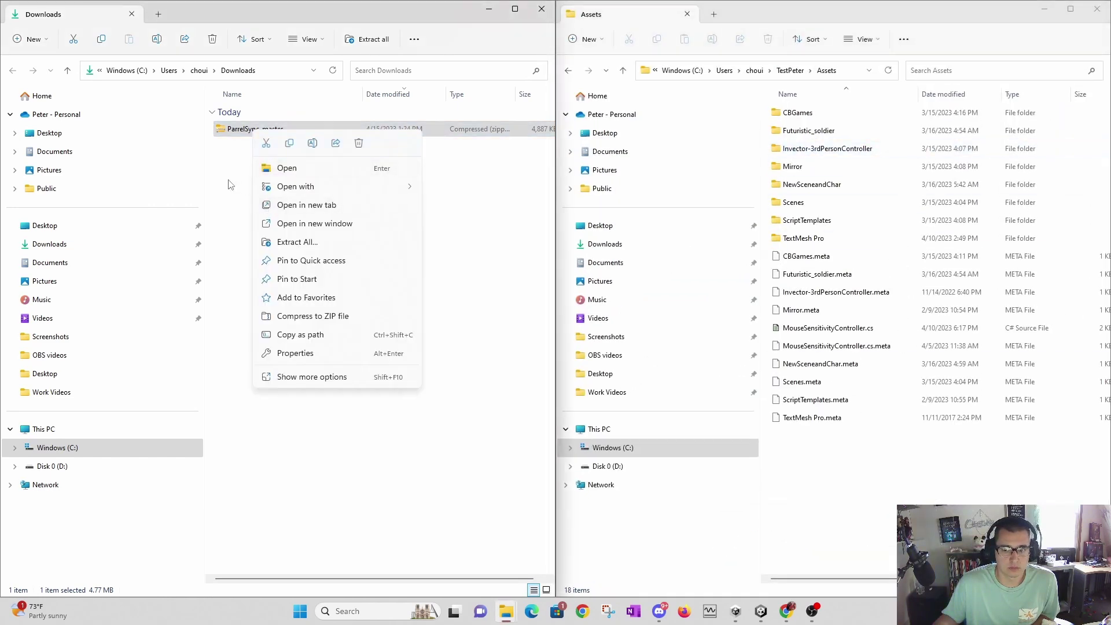
pyautogui.click(316, 243)
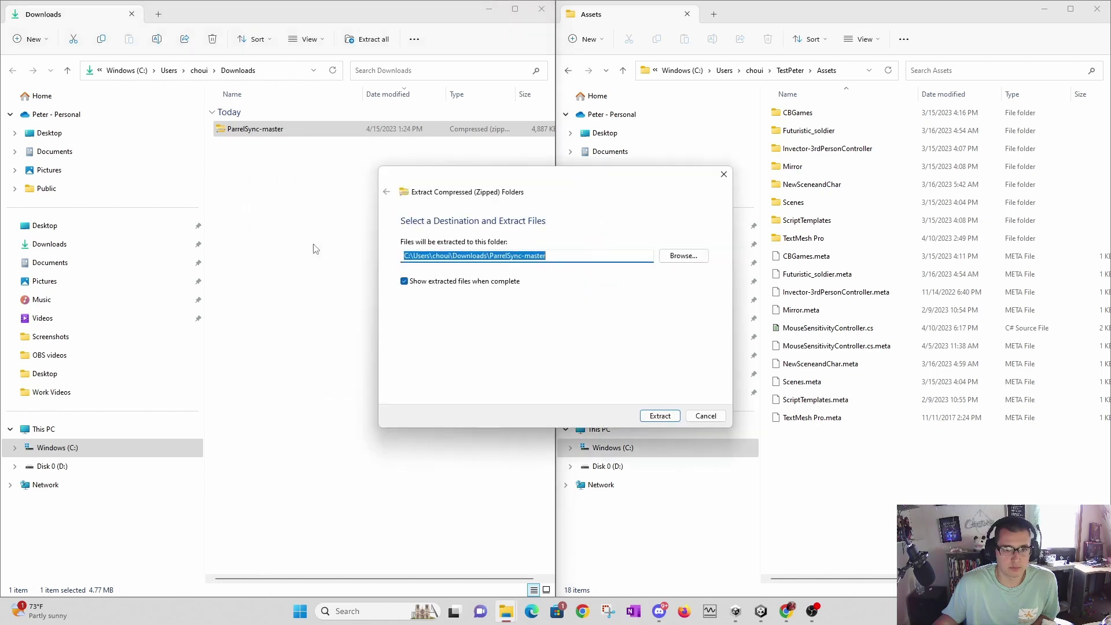
pyautogui.click(661, 421)
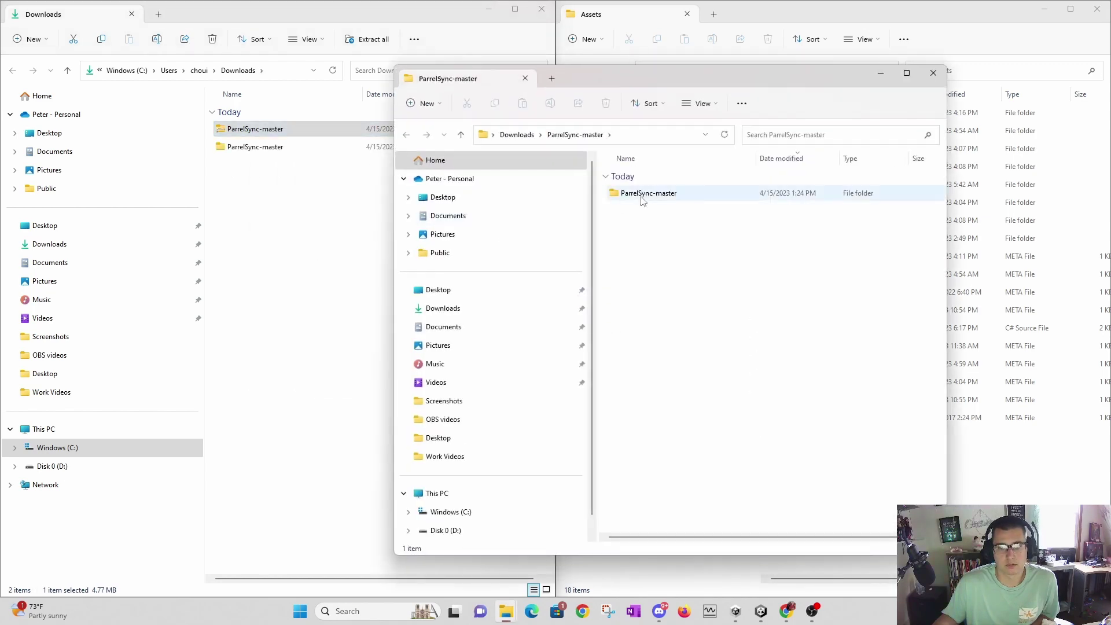
pyautogui.click(934, 73)
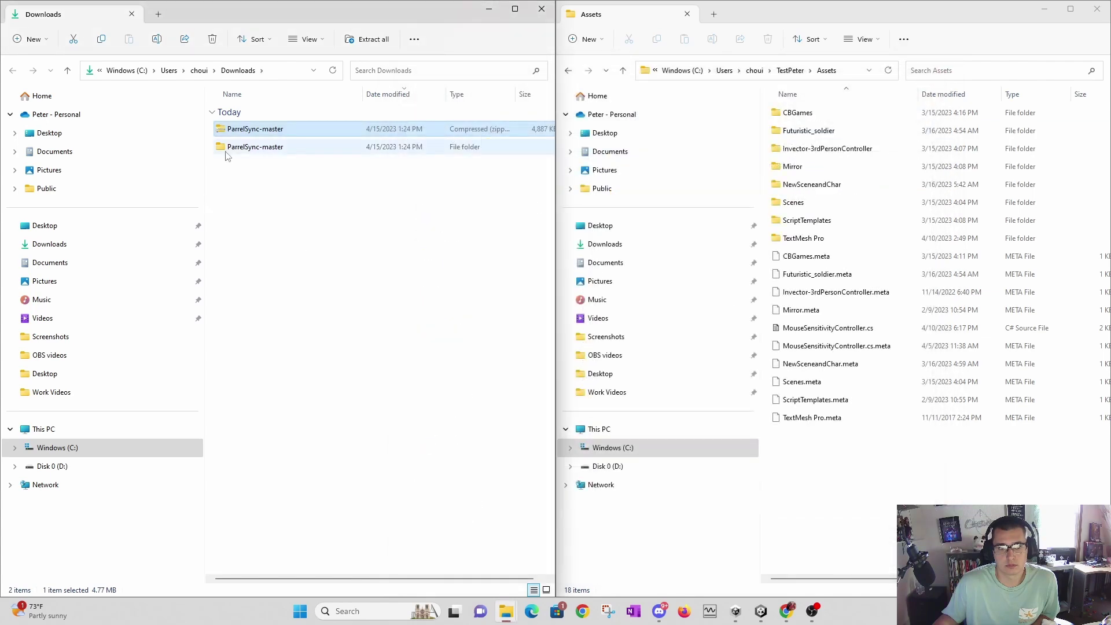
# - Move the extracted ParrelSync-master folder from Downloads into the project's Assets folder and switch to the Unity editor
pyautogui.moveTo(226, 149); pyautogui.dragTo(851, 449)
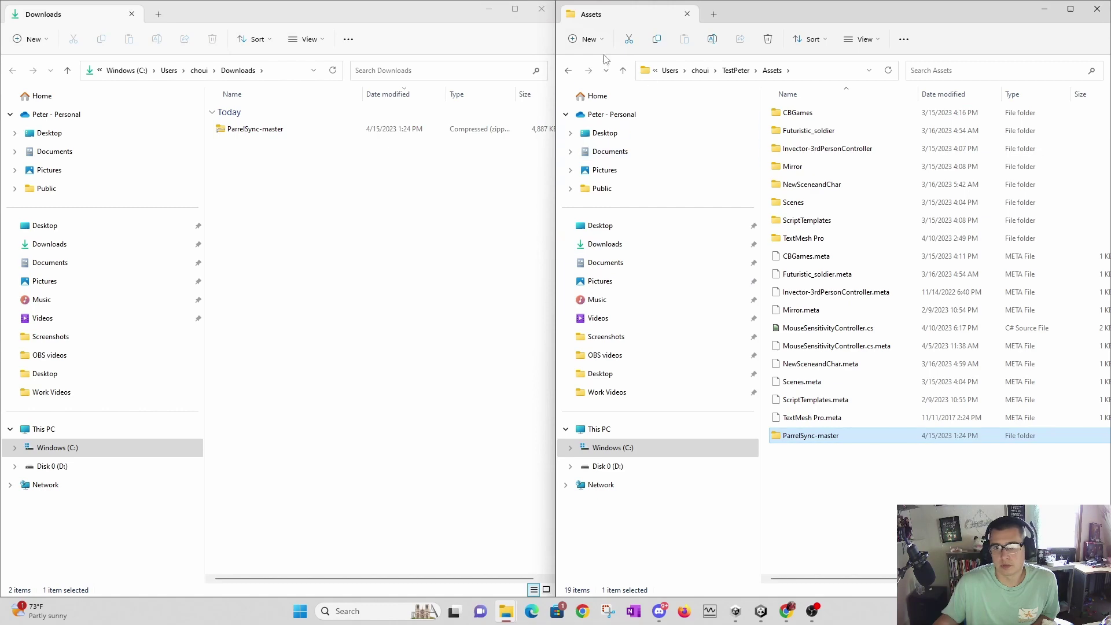
pyautogui.click(486, 11)
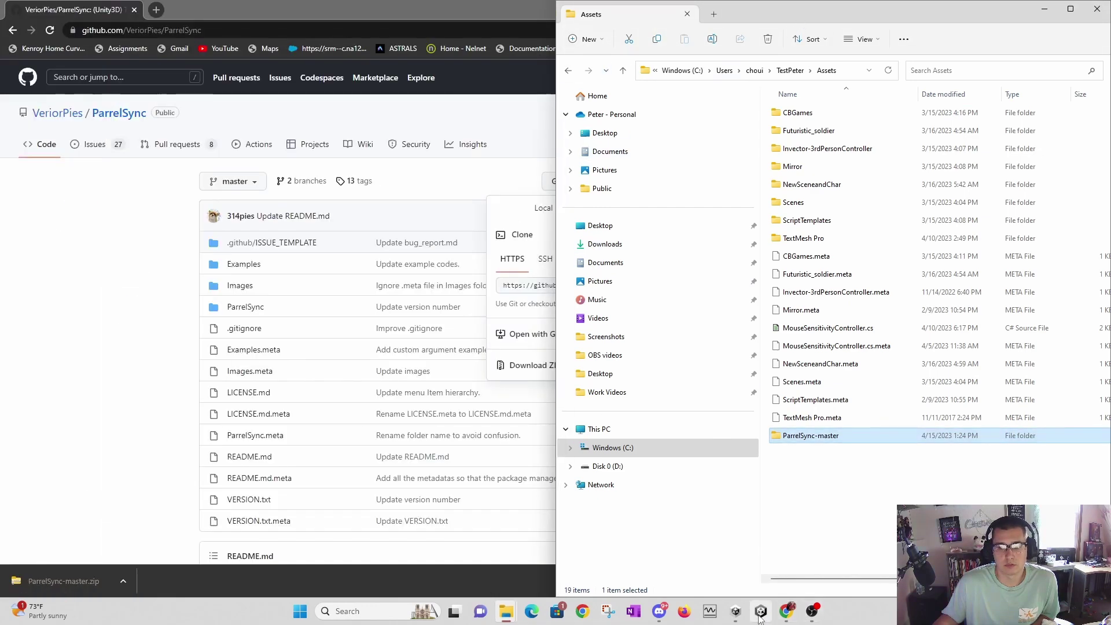
pyautogui.moveTo(760, 612)
pyautogui.click(751, 515)
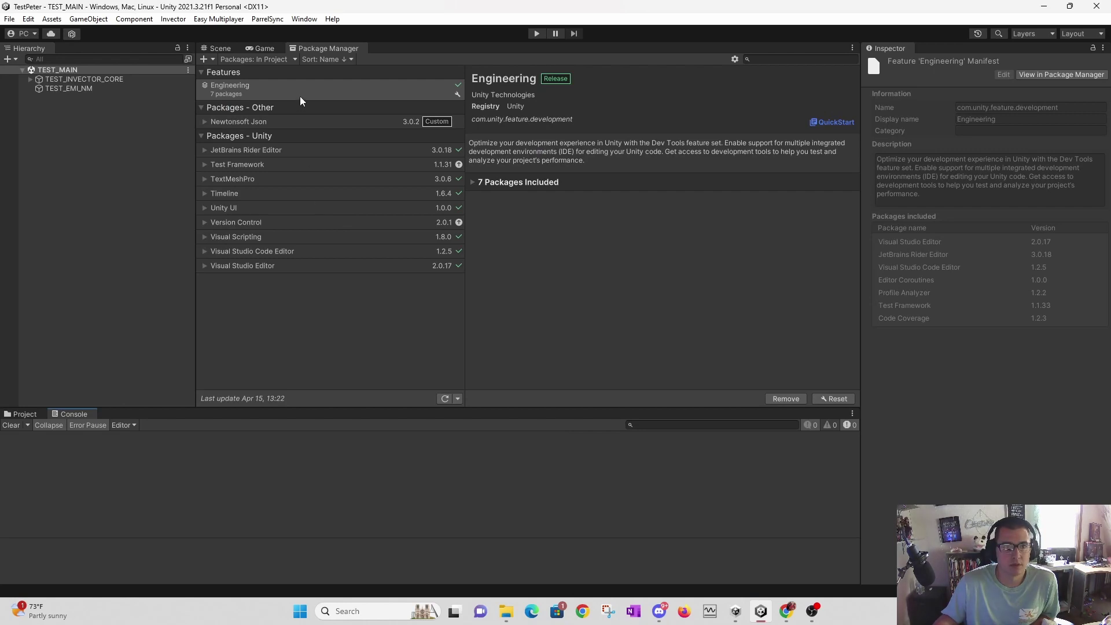
pyautogui.click(225, 50)
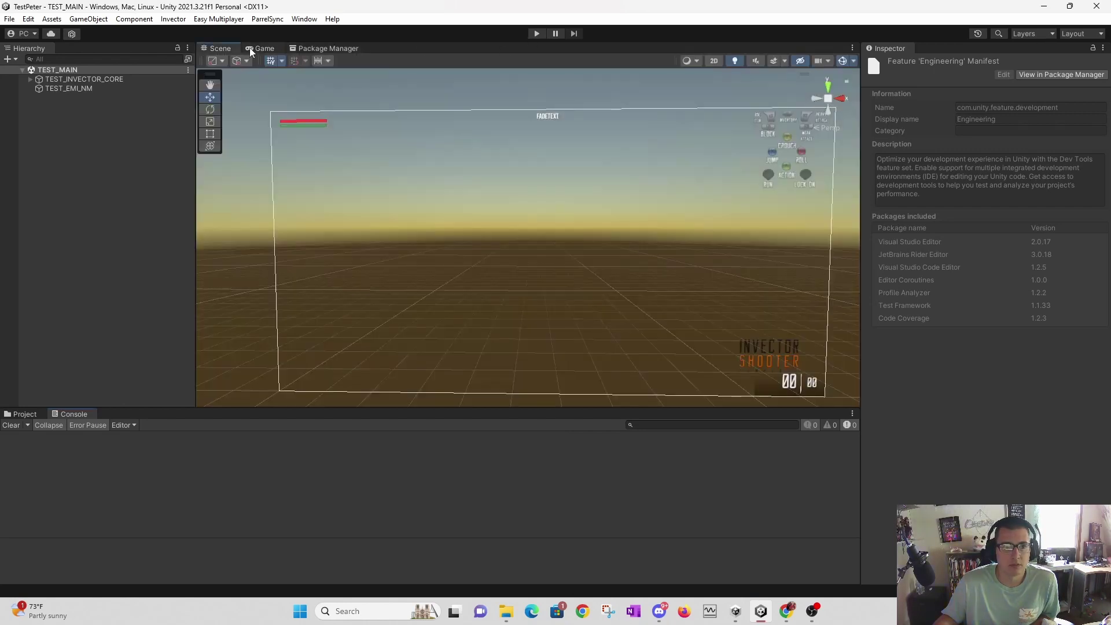
pyautogui.click(257, 48)
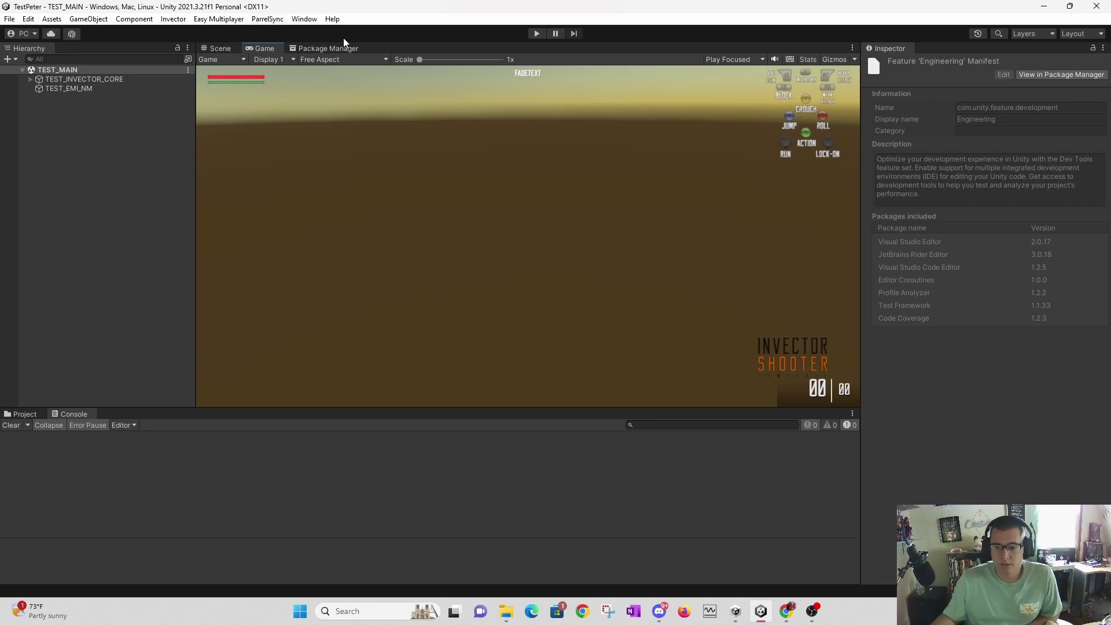
pyautogui.click(782, 616)
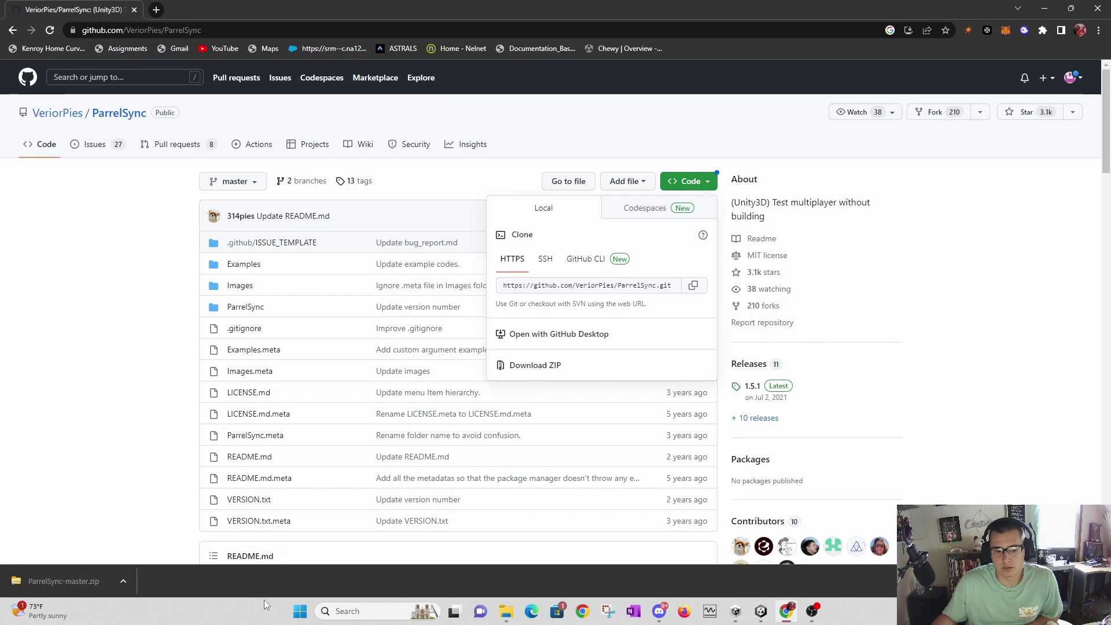
pyautogui.click(790, 618)
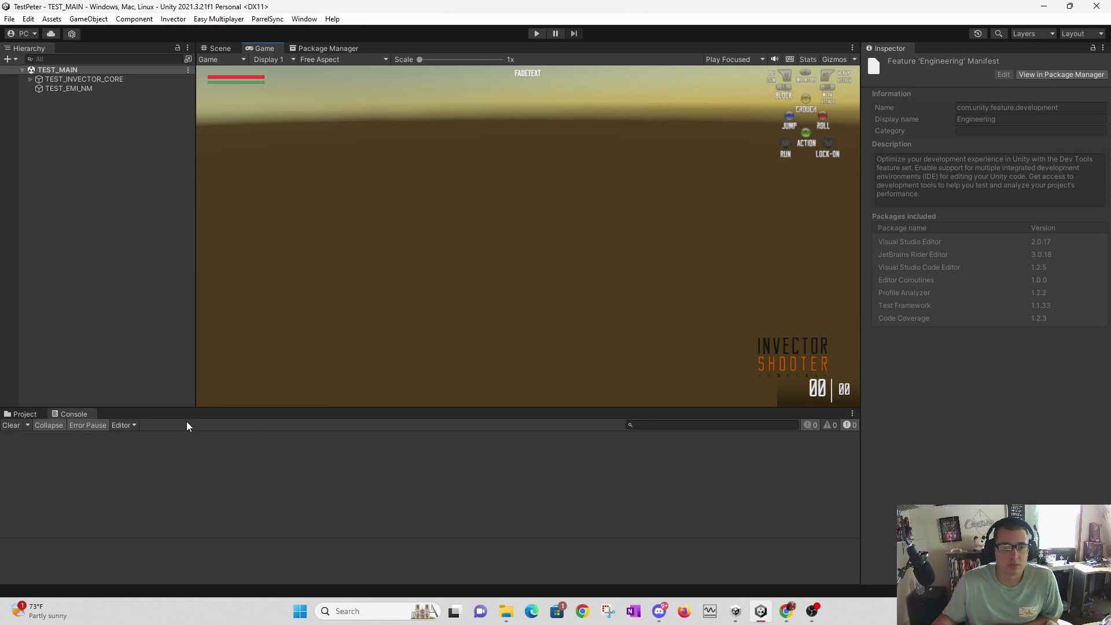
# - Open ParrelSync's Clones Manager and create two clones of the project
pyautogui.click(283, 21)
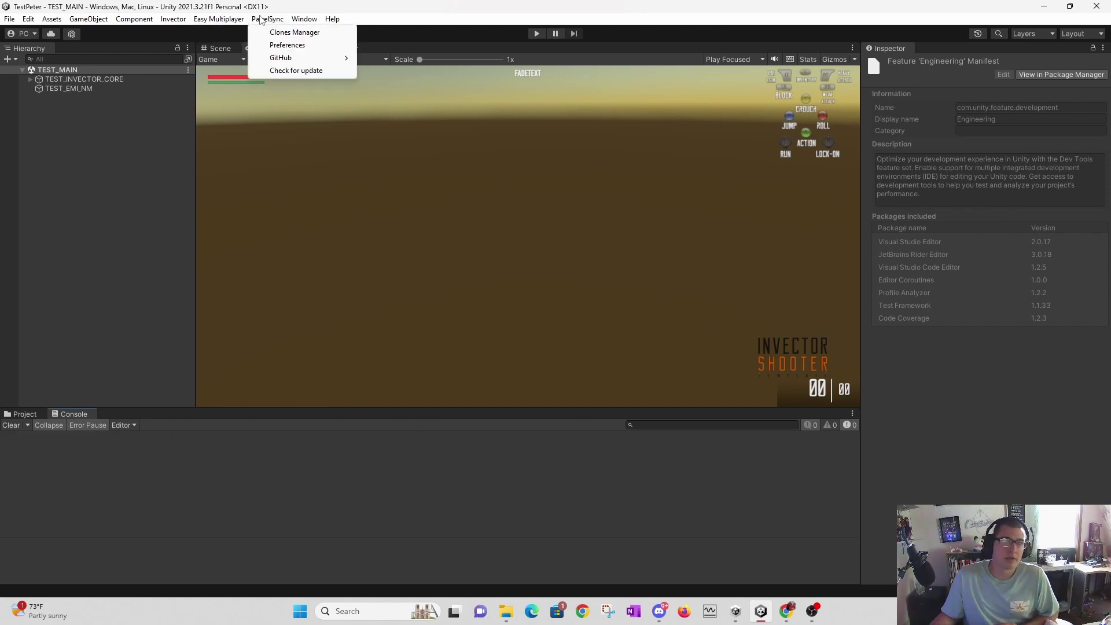
pyautogui.click(251, 22)
pyautogui.click(269, 20)
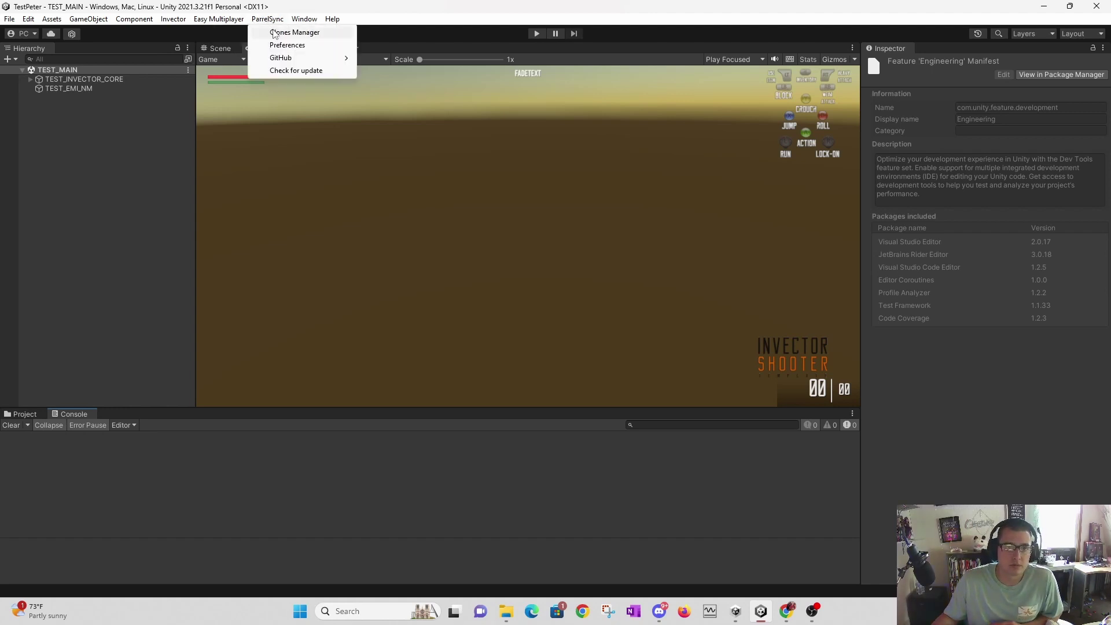
pyautogui.click(275, 34)
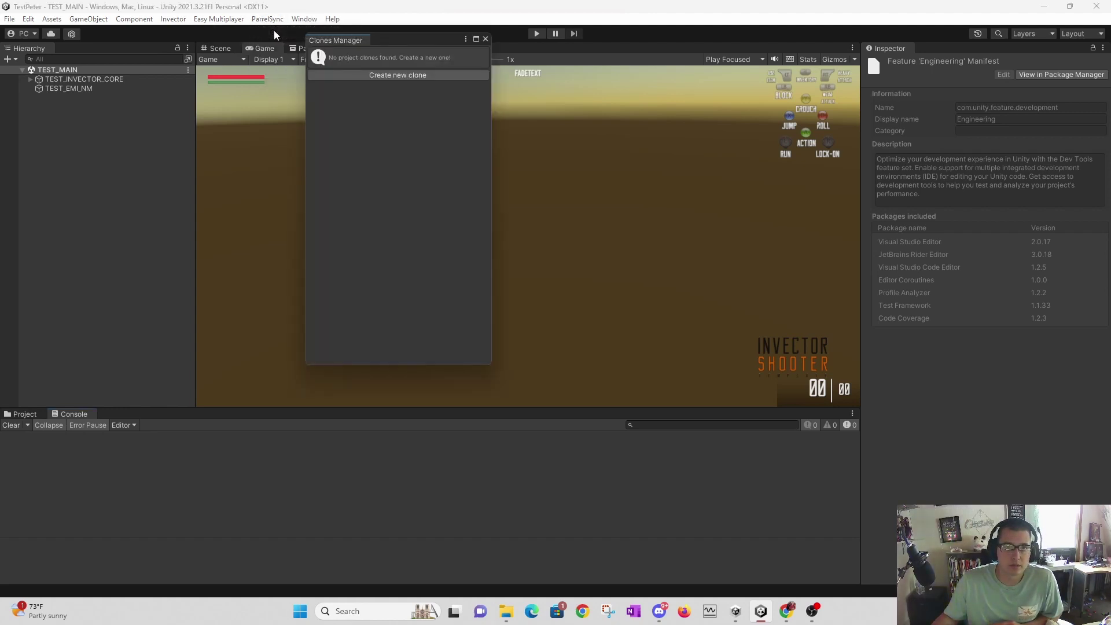
pyautogui.click(387, 77)
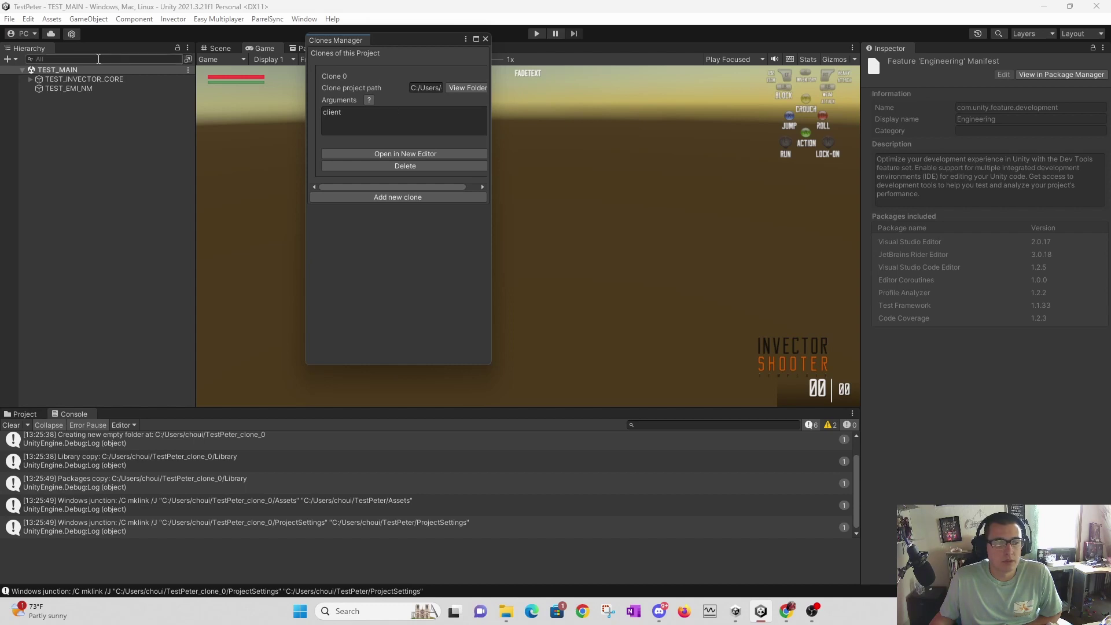
pyautogui.click(390, 197)
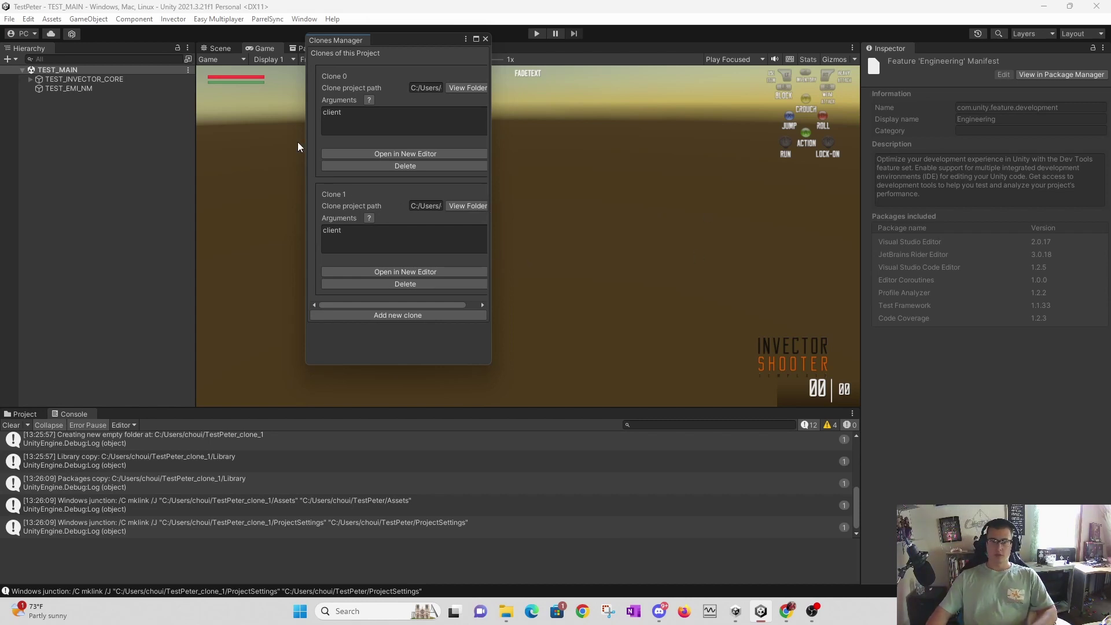
# - Open Clone 0 in a new editor, close its Invector welcome window and minimize the clone to return to the main project
pyautogui.click(403, 153)
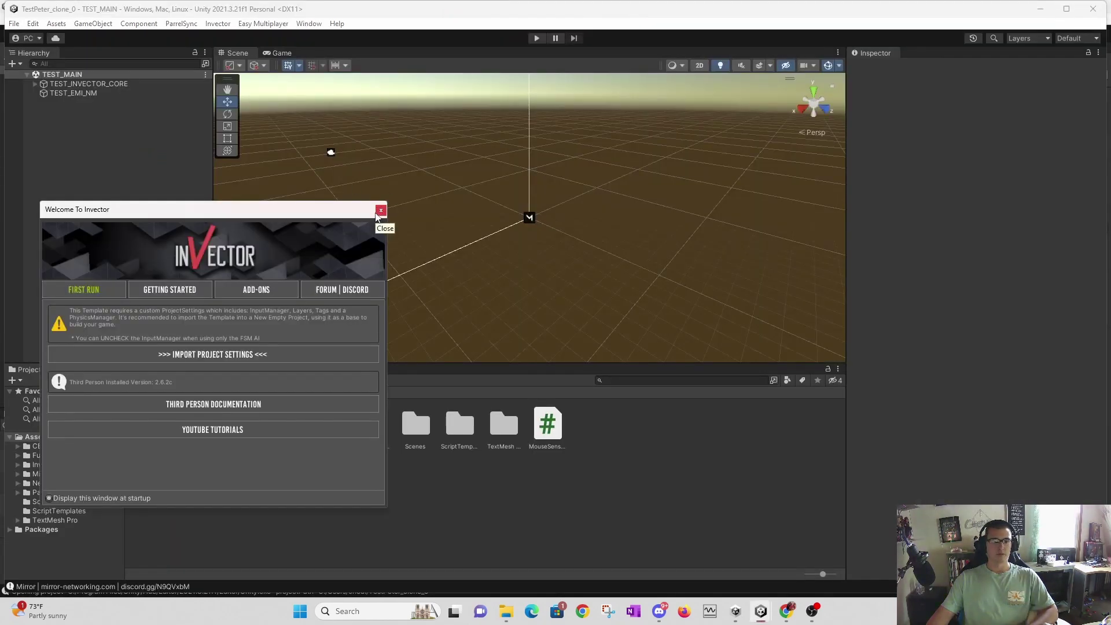
pyautogui.click(380, 211)
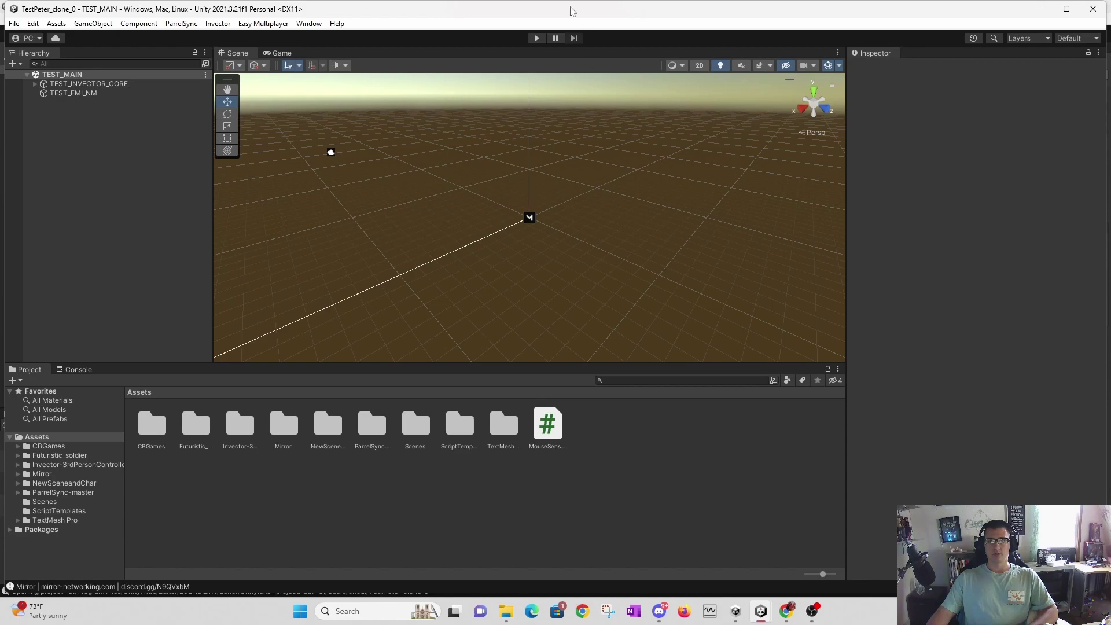
pyautogui.moveTo(572, 11)
pyautogui.mouseDown()
pyautogui.moveTo(637, 229)
pyautogui.moveTo(582, 39)
pyautogui.mouseUp()
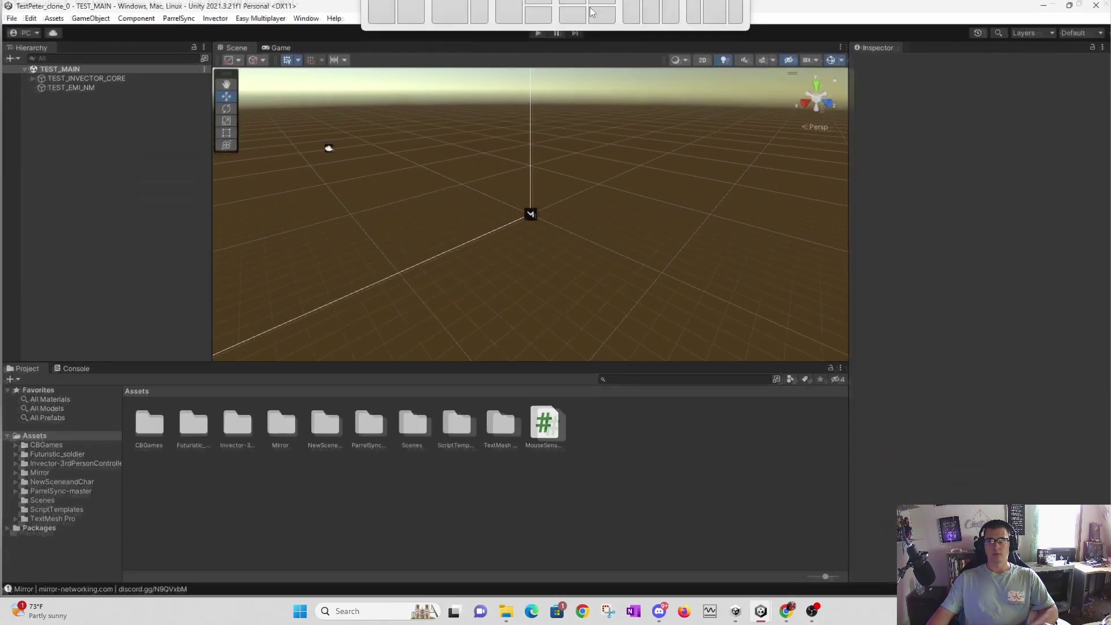
pyautogui.click(1043, 5)
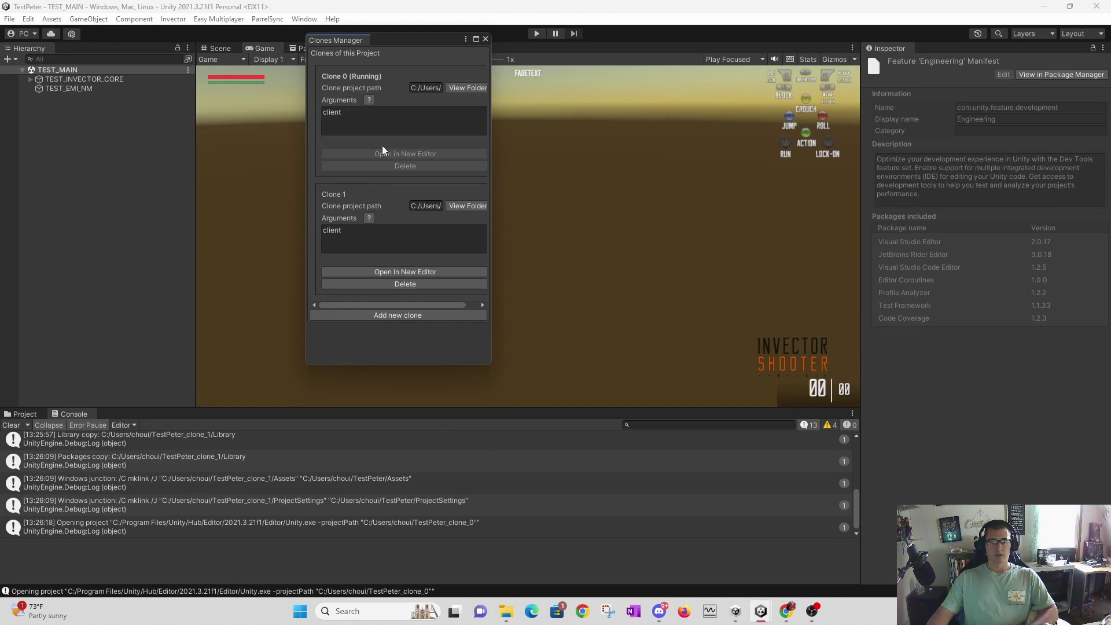
# - Open Clone 1 in a new editor, close its Invector welcome window and minimize the clone to return to the main project
pyautogui.click(377, 276)
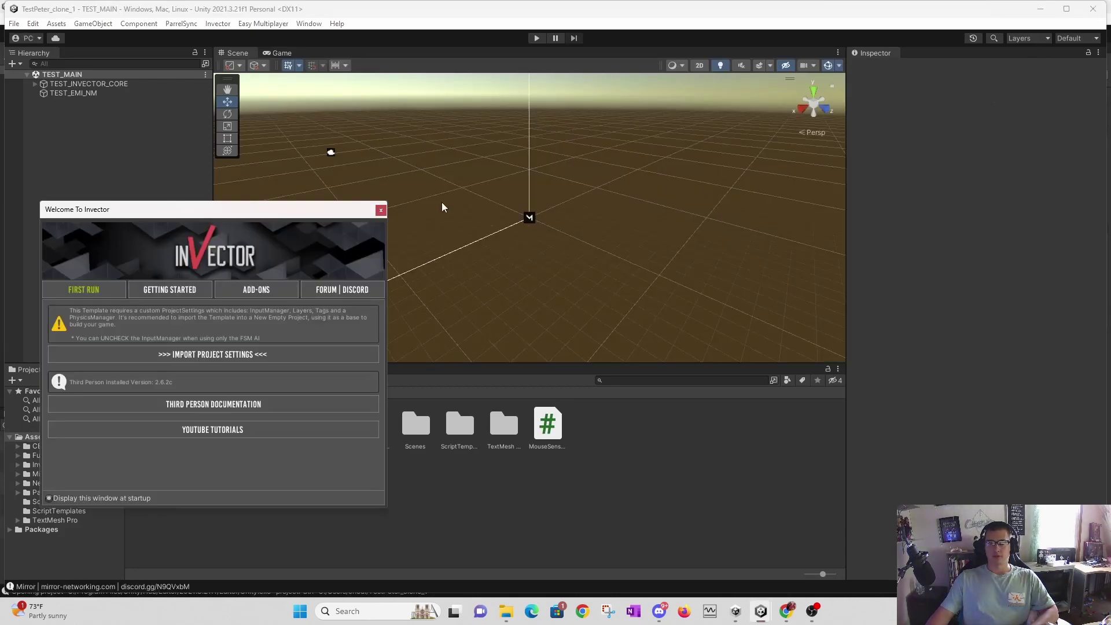
pyautogui.click(381, 210)
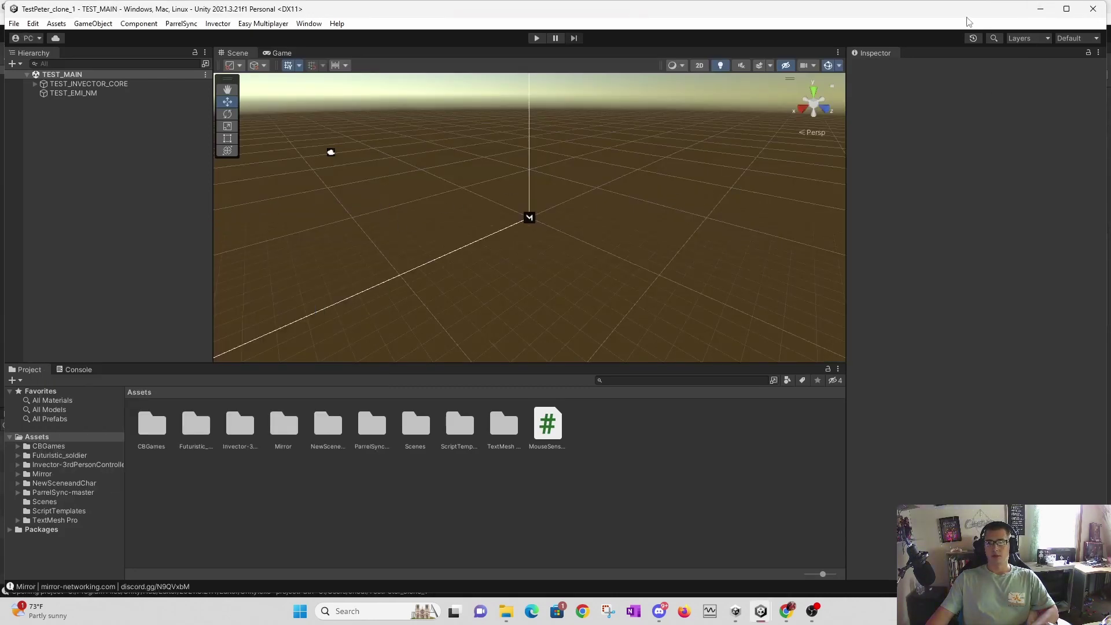
pyautogui.doubleClick(982, 8)
pyautogui.click(1044, 6)
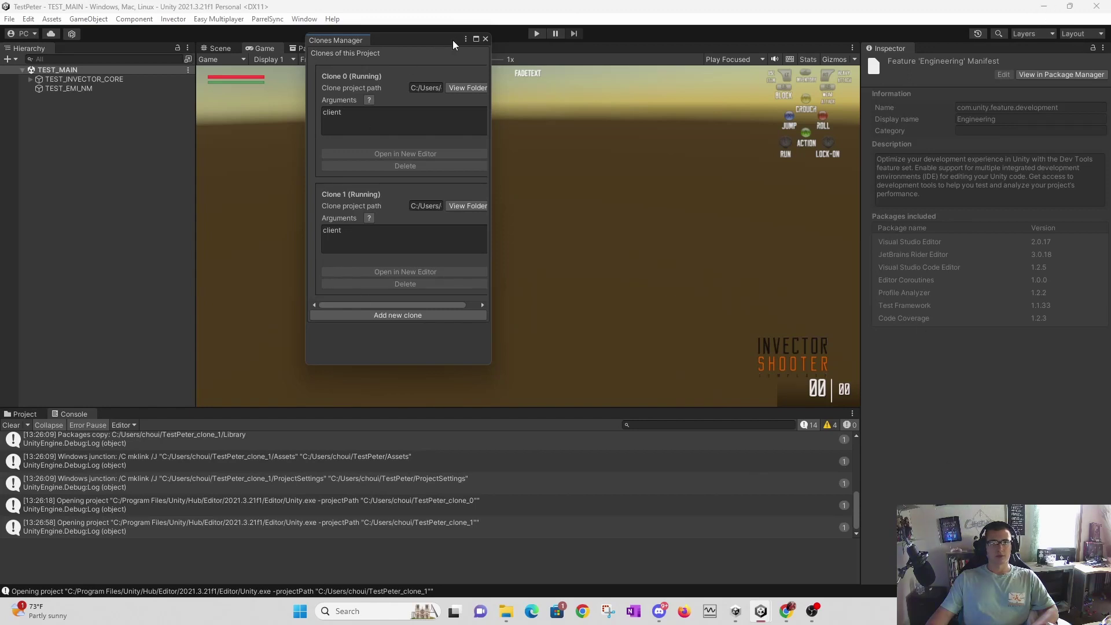
# - Dock the Clones Manager window beside the Package Manager and bring the Game view back to the front
pyautogui.moveTo(332, 39); pyautogui.dragTo(357, 55)
pyautogui.click(321, 49)
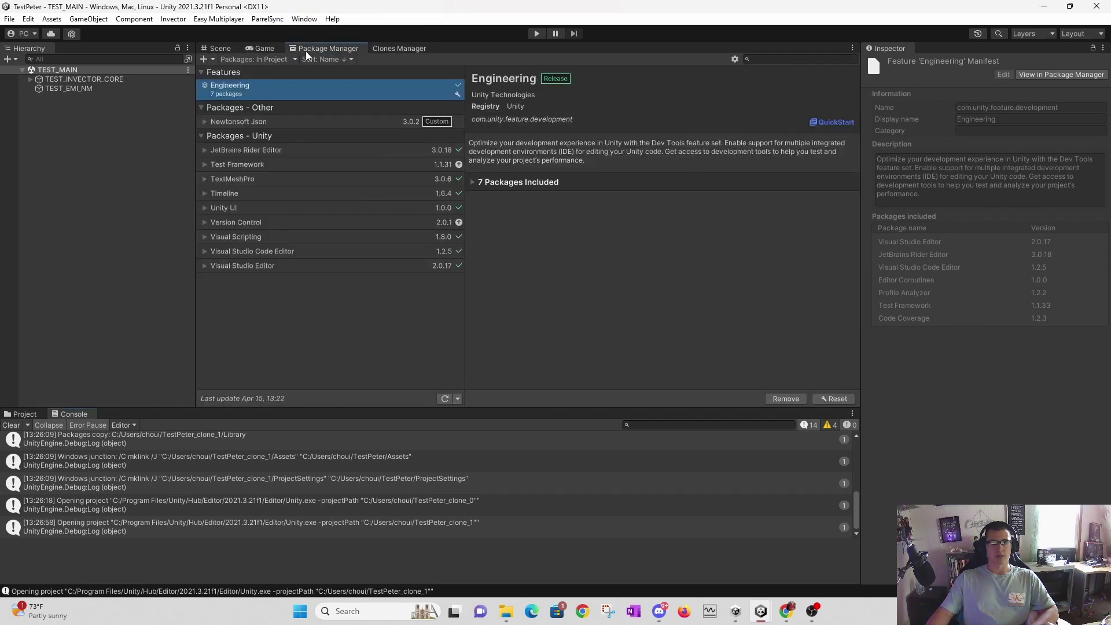
pyautogui.click(264, 49)
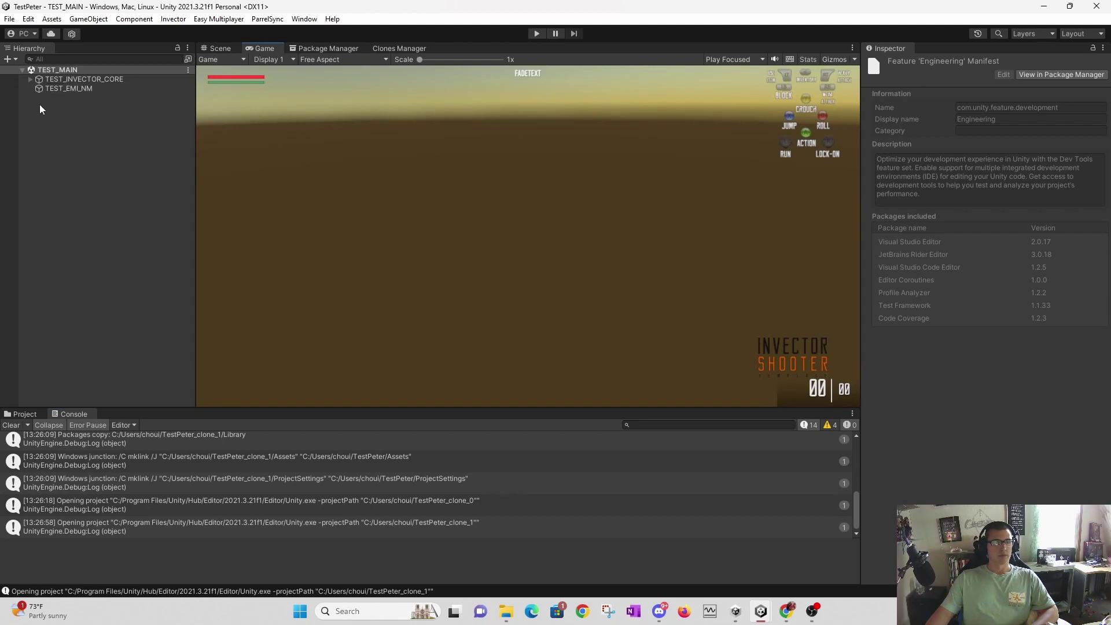
# - Review the scenes included in the Build Settings and close the window without building
pyautogui.click(10, 19)
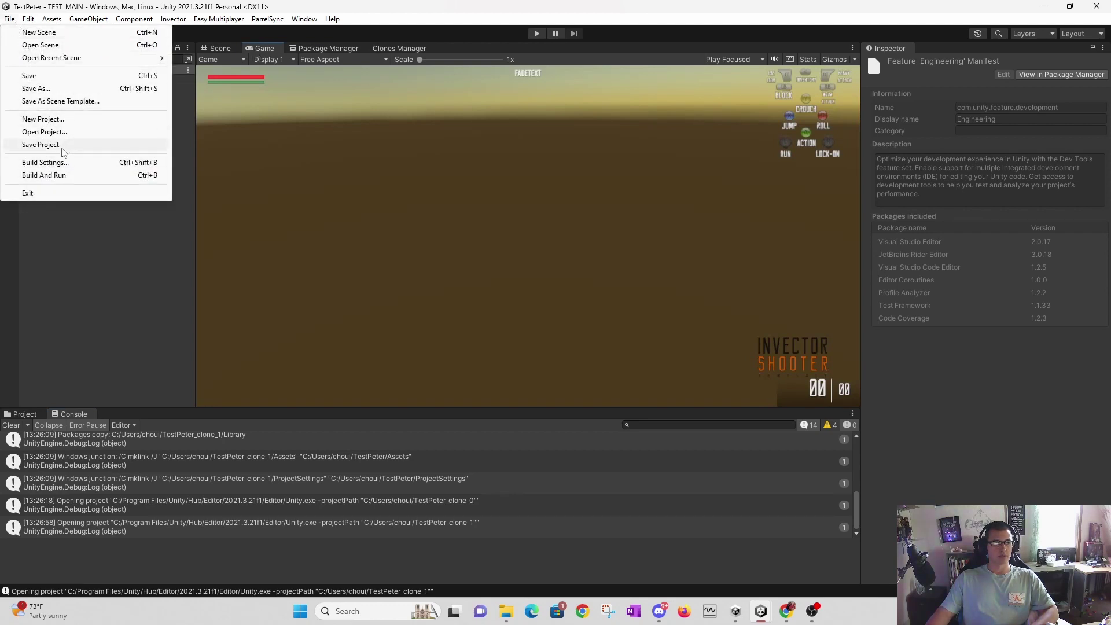
pyautogui.click(52, 162)
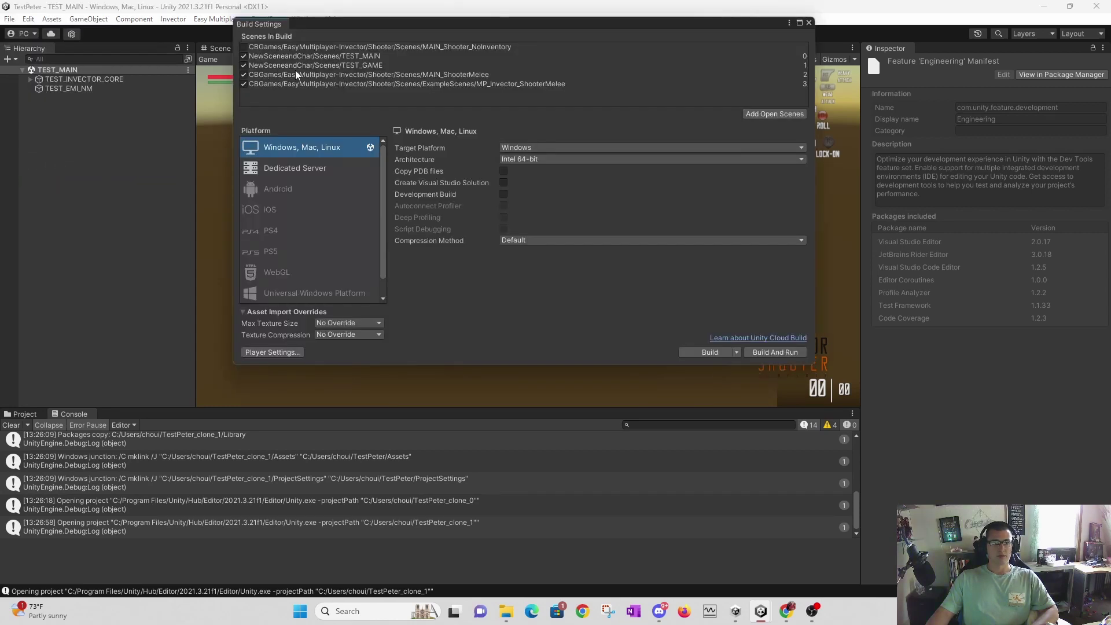
pyautogui.click(808, 23)
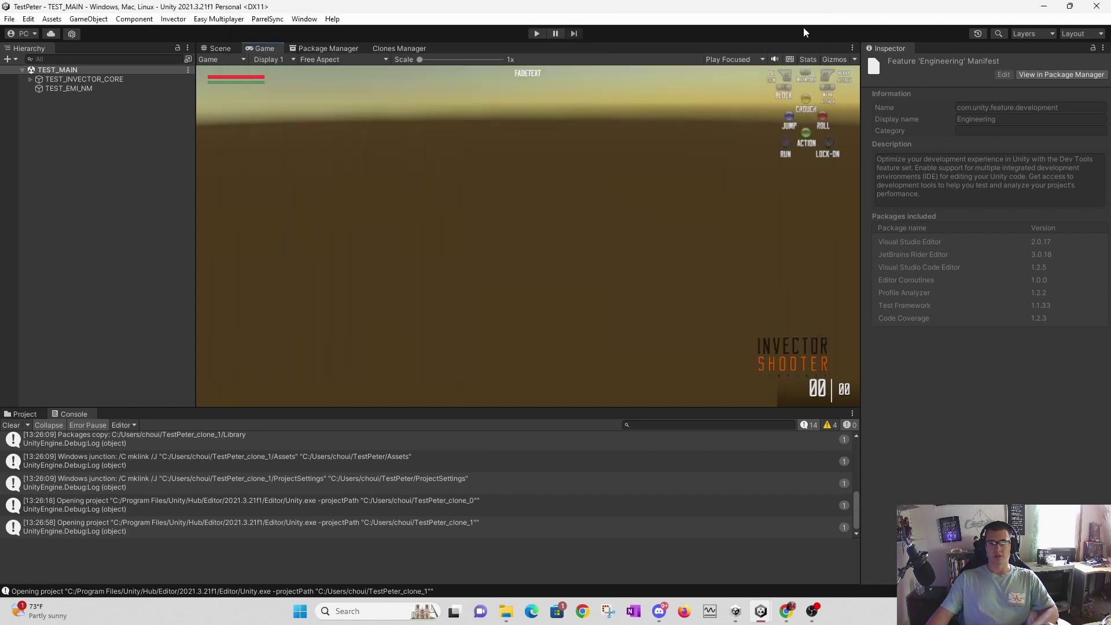
# - Enter play mode in the main project and start it as a server only
pyautogui.click(536, 34)
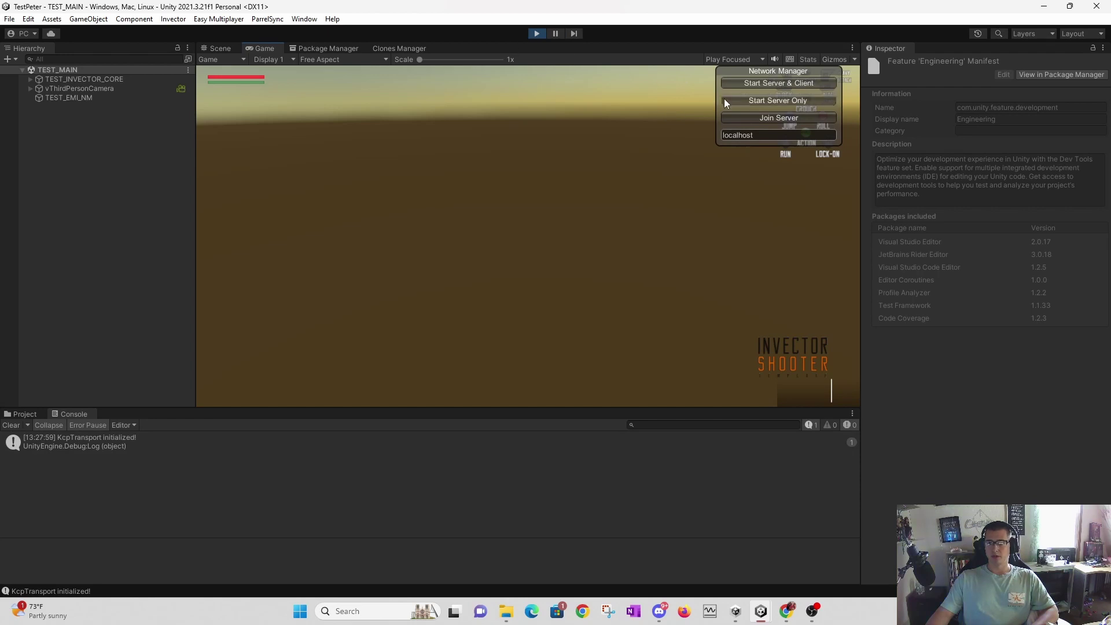
pyautogui.click(745, 101)
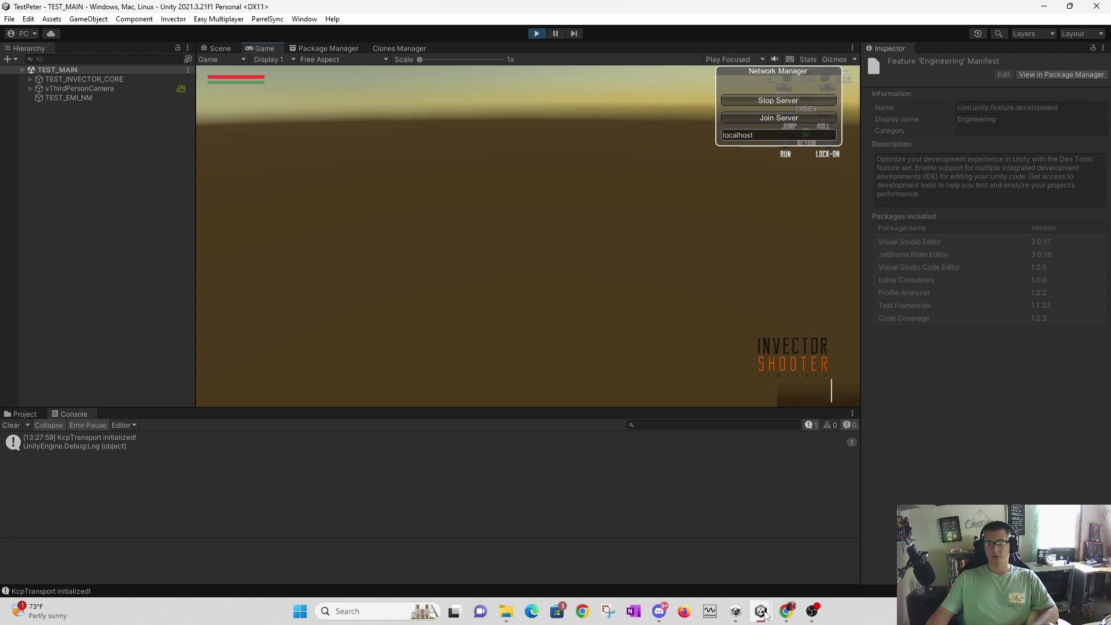
# - Bring up the TestPeter_clone_0 editor and tile it side by side with the TestPeter_clone_1 editor
pyautogui.moveTo(764, 609)
pyautogui.click(745, 518)
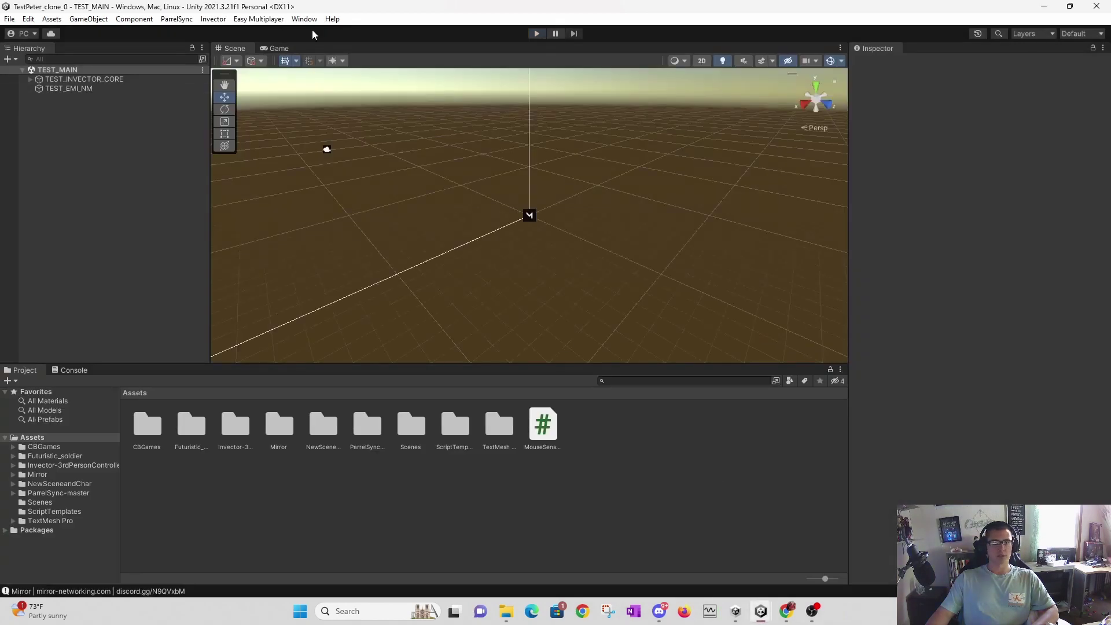
pyautogui.moveTo(392, 13)
pyautogui.mouseDown()
pyautogui.moveTo(373, 148)
pyautogui.moveTo(392, 26)
pyautogui.moveTo(391, 37)
pyautogui.mouseUp()
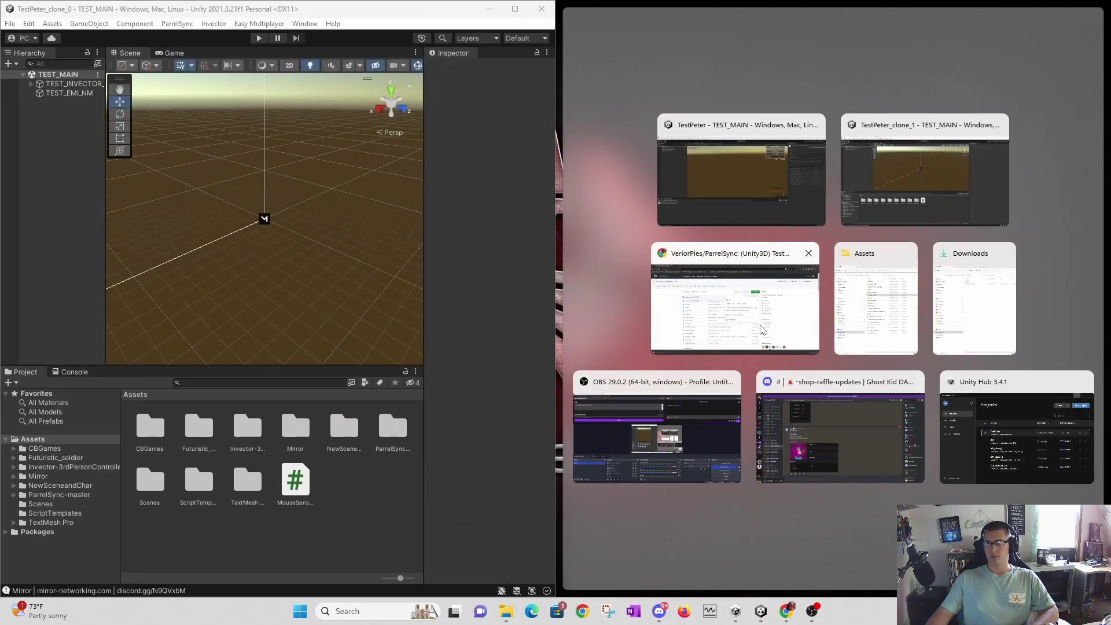
pyautogui.click(942, 139)
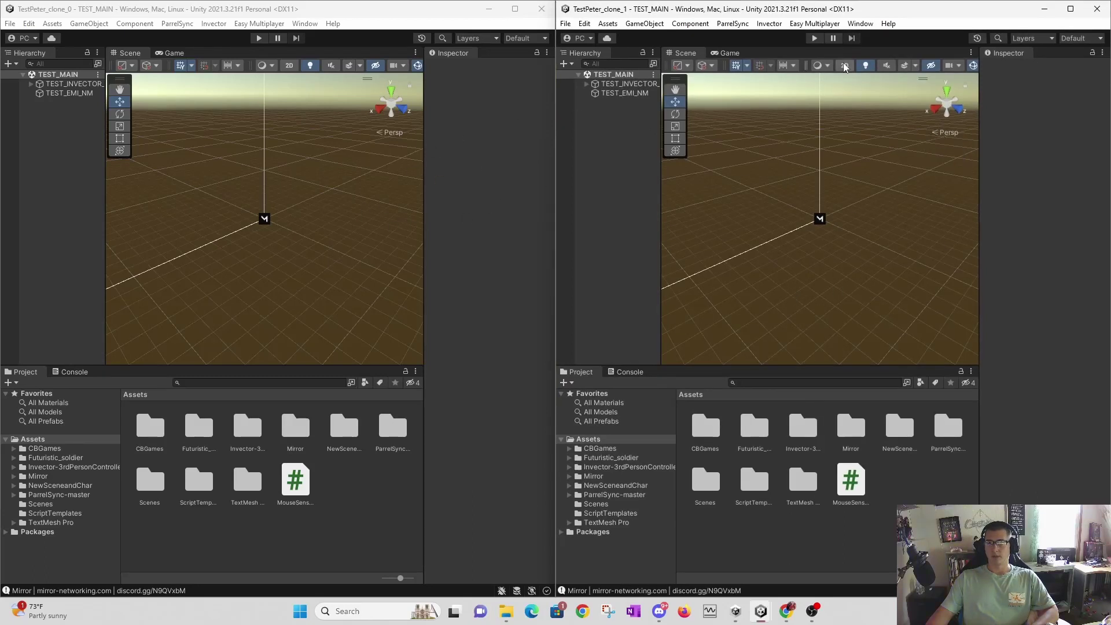
# - Enter play mode in TestPeter_clone_1 and join the localhost server as a client
pyautogui.click(814, 38)
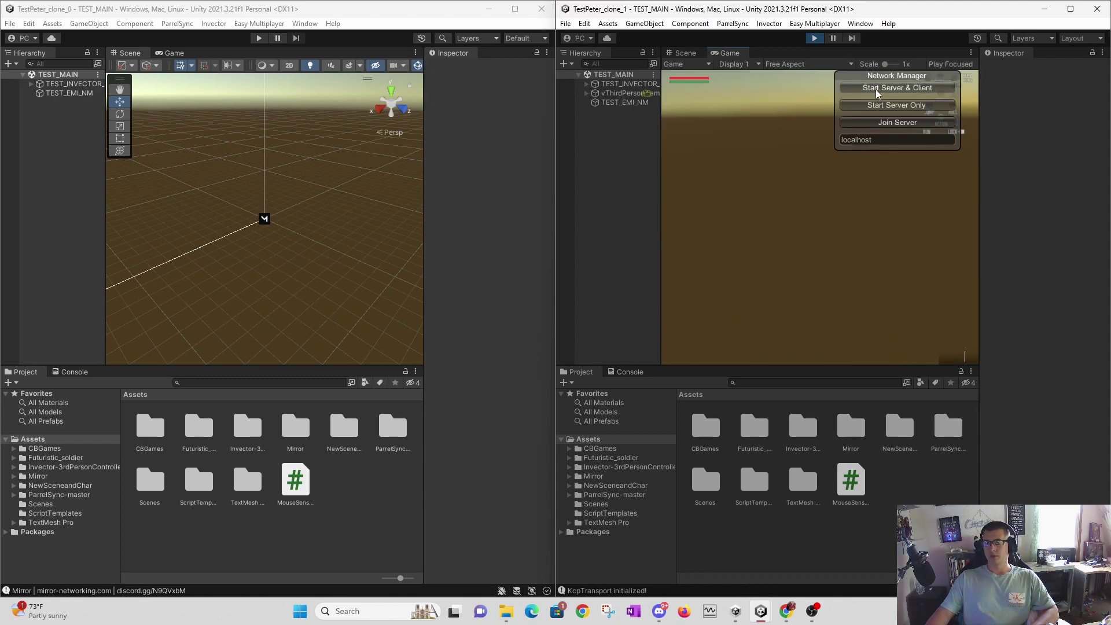
pyautogui.click(877, 93)
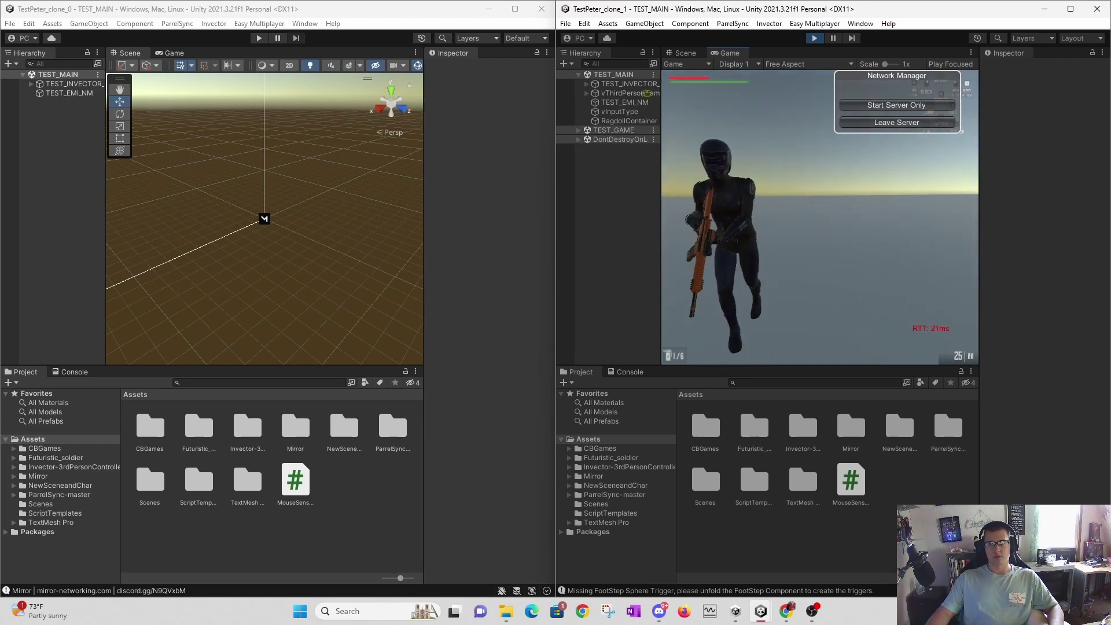
# - Switch to TestPeter_clone_0, enter play mode there and join the localhost server as a second client
pyautogui.press('super')
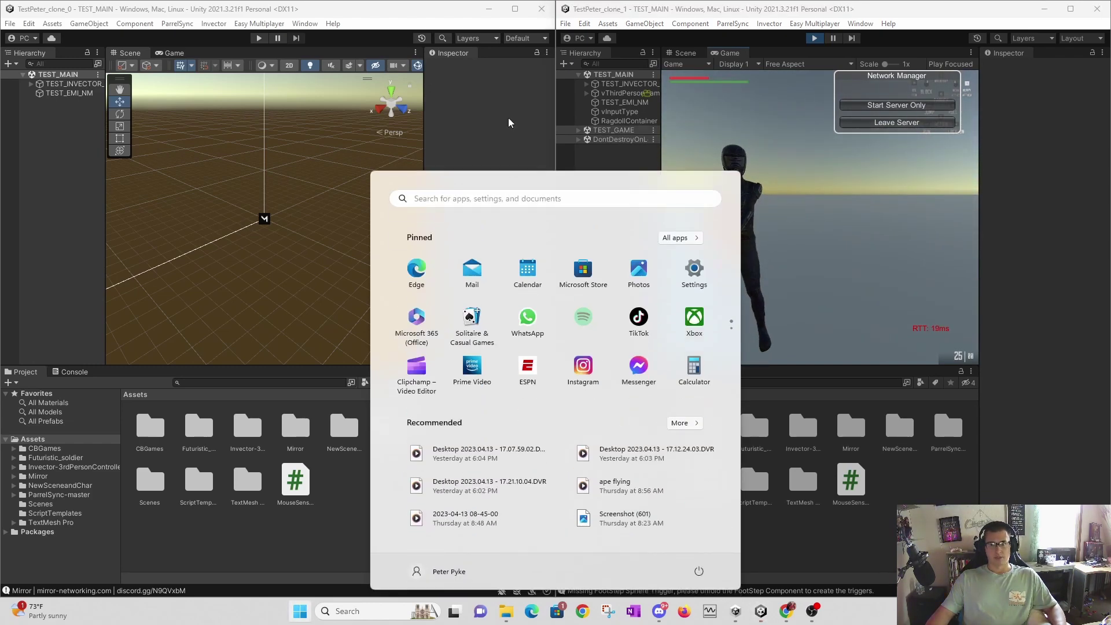
pyautogui.click(476, 81)
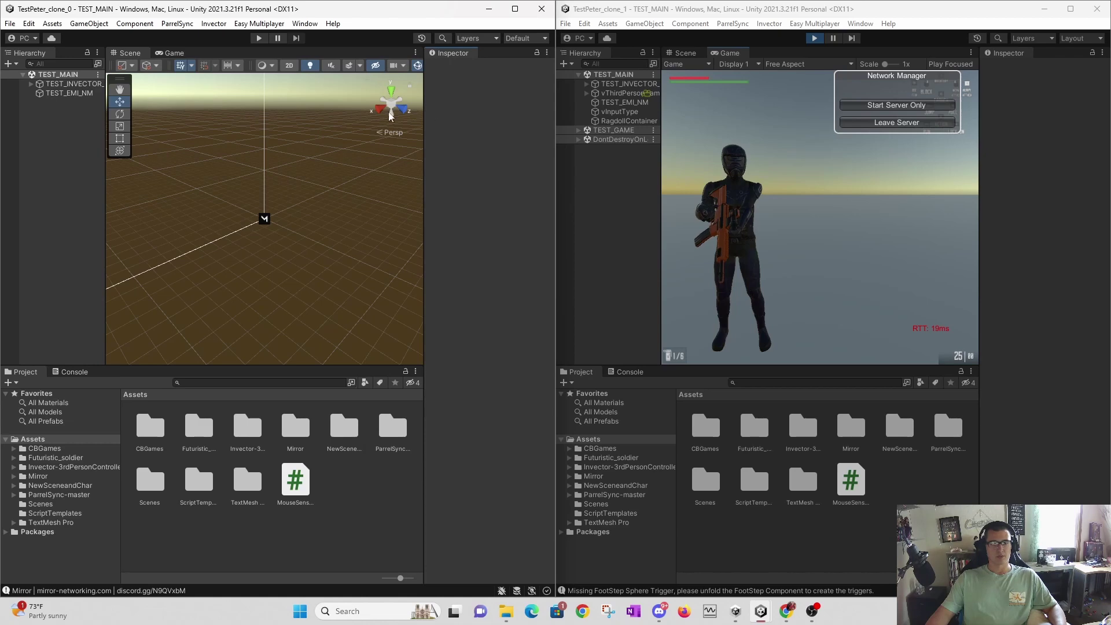
pyautogui.click(259, 38)
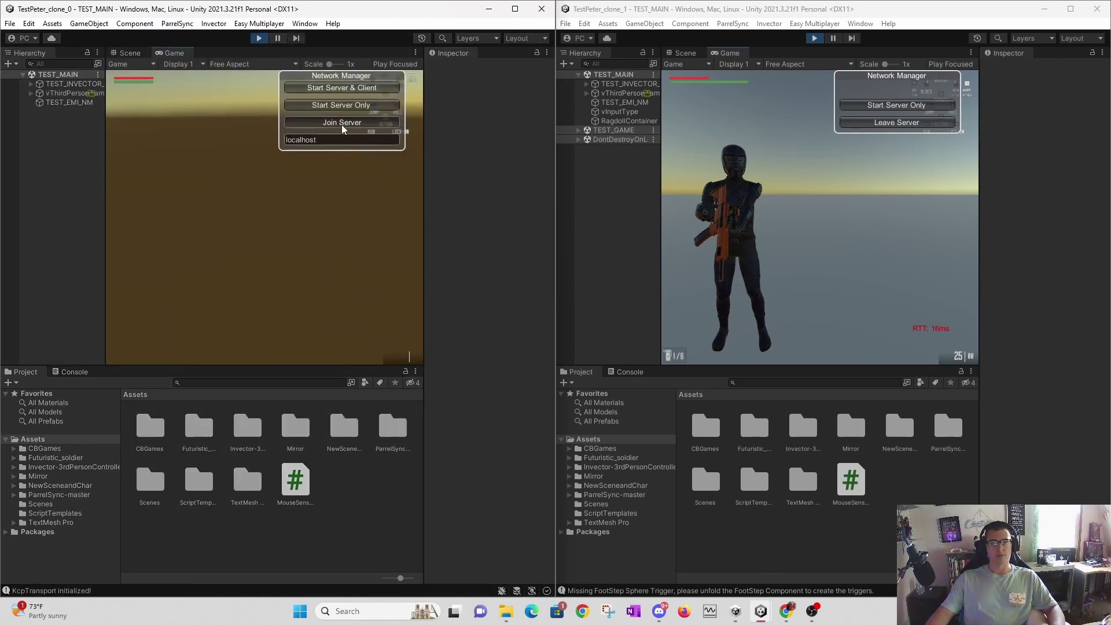
pyautogui.click(342, 124)
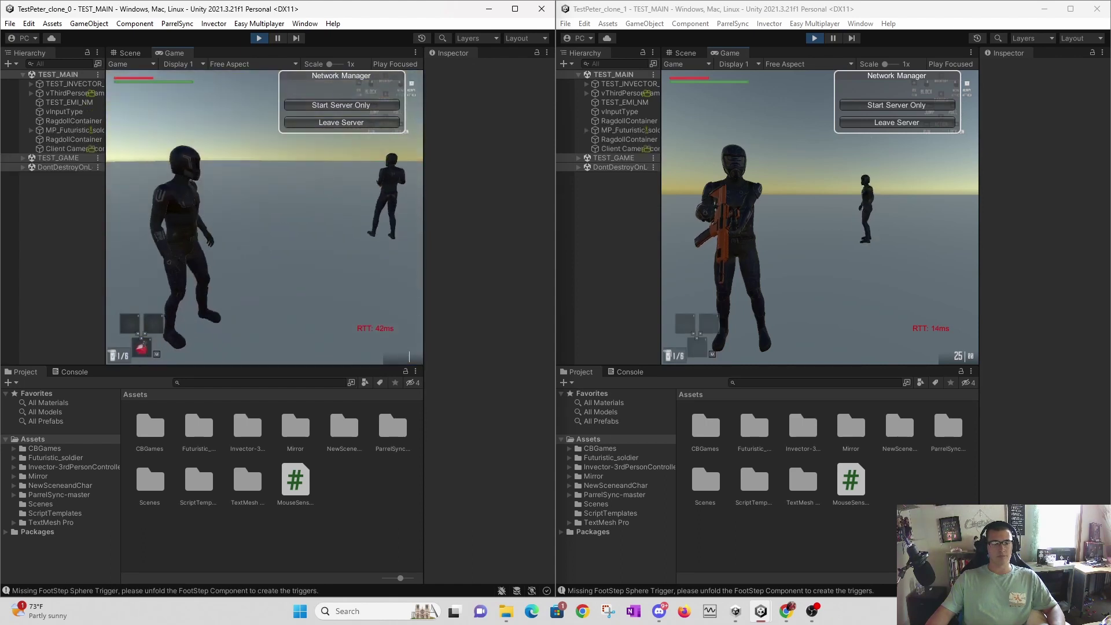
# - Run the TestPeter_clone_0 character around the other player to check that its movement syncs between both clones
pyautogui.press('w')
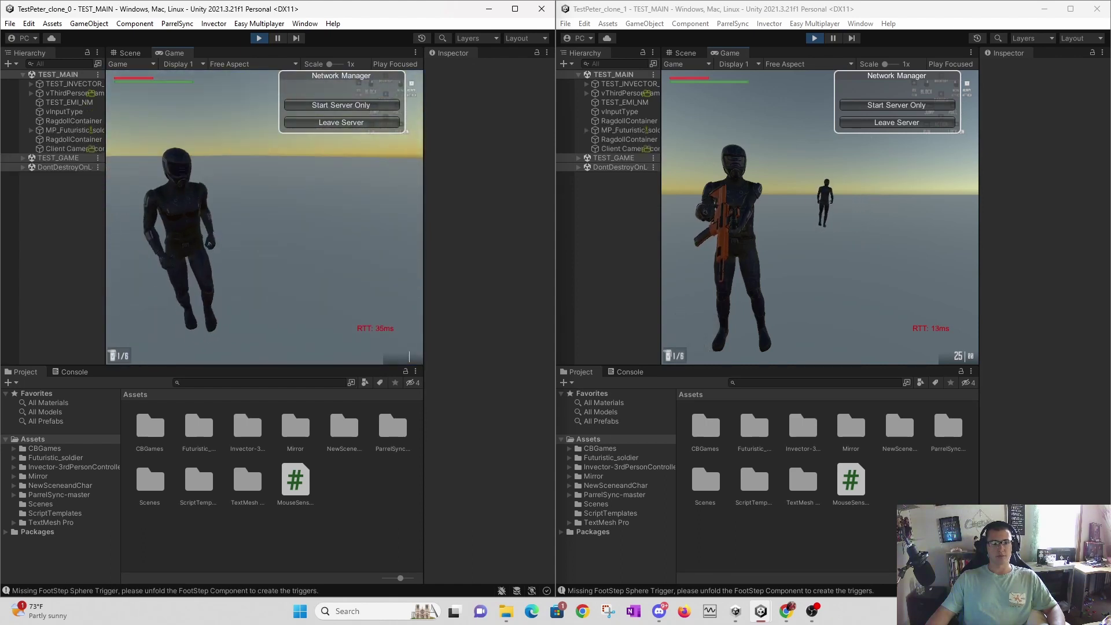
pyautogui.press('w')
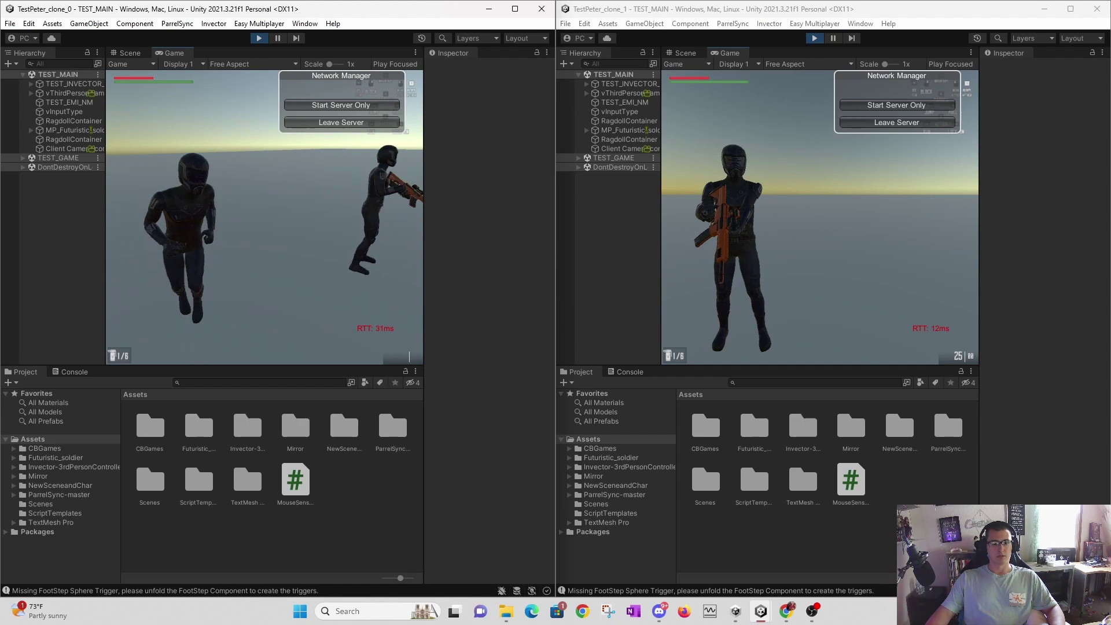
pyautogui.press('w')
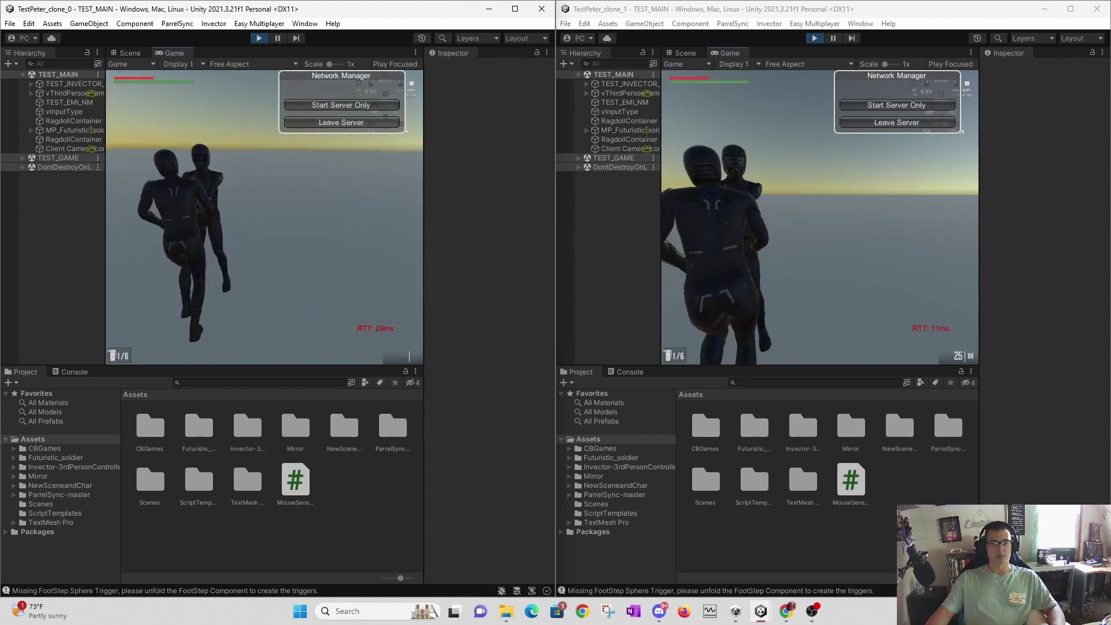
pyautogui.press('w')
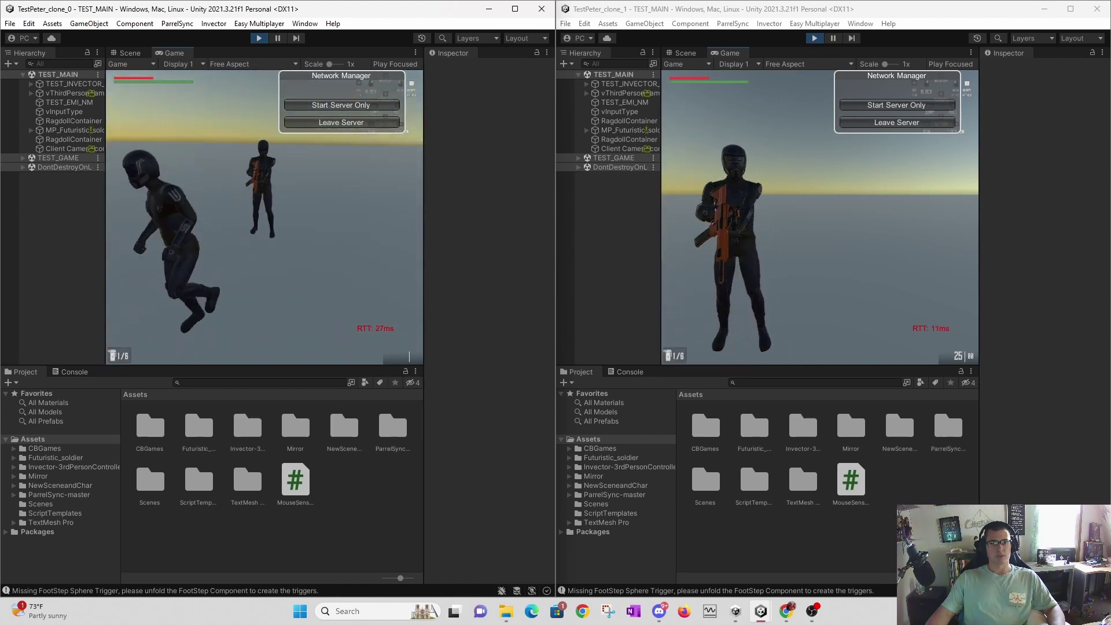
# - Switch control to TestPeter_clone_1, then aim and fire its character's rifle to test shooting between the clones
pyautogui.press('super')
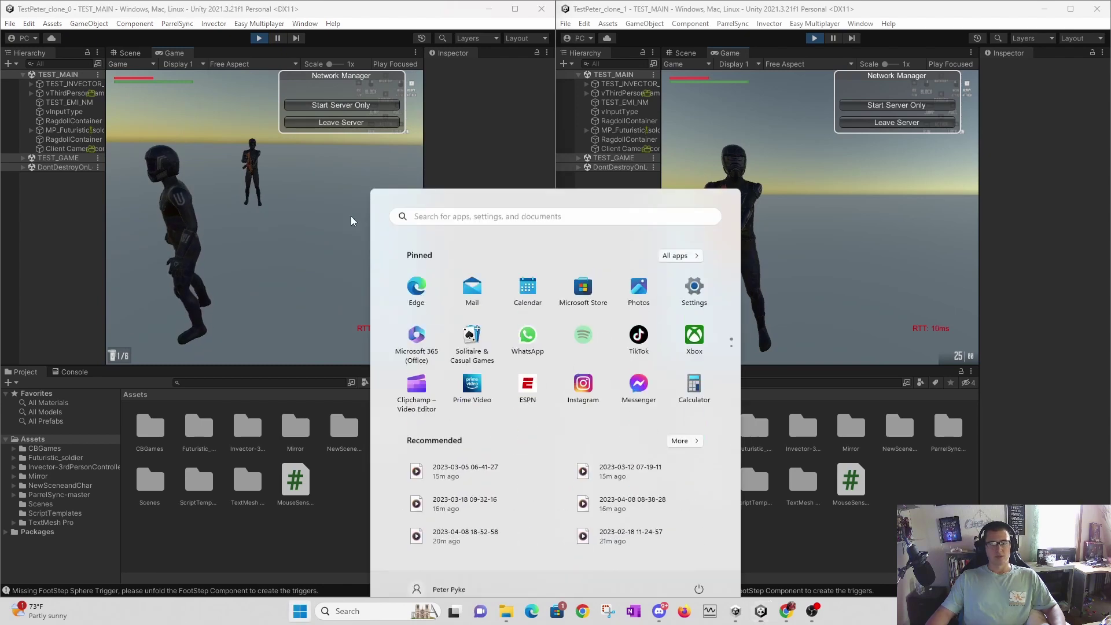
pyautogui.click(776, 125)
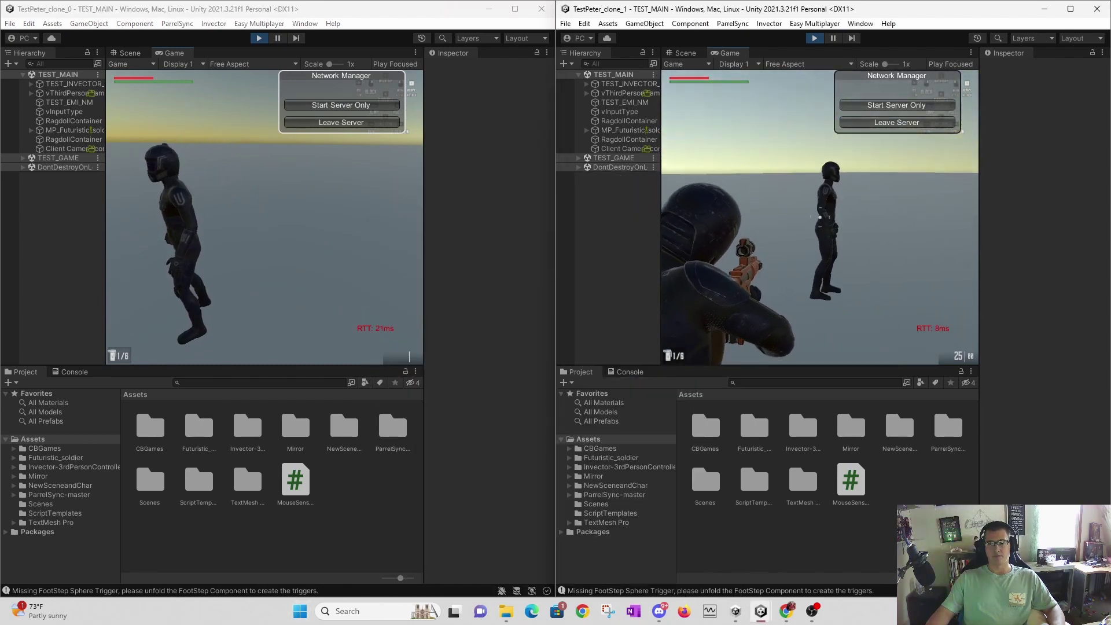
pyautogui.click(820, 217)
pyautogui.click(820, 217)
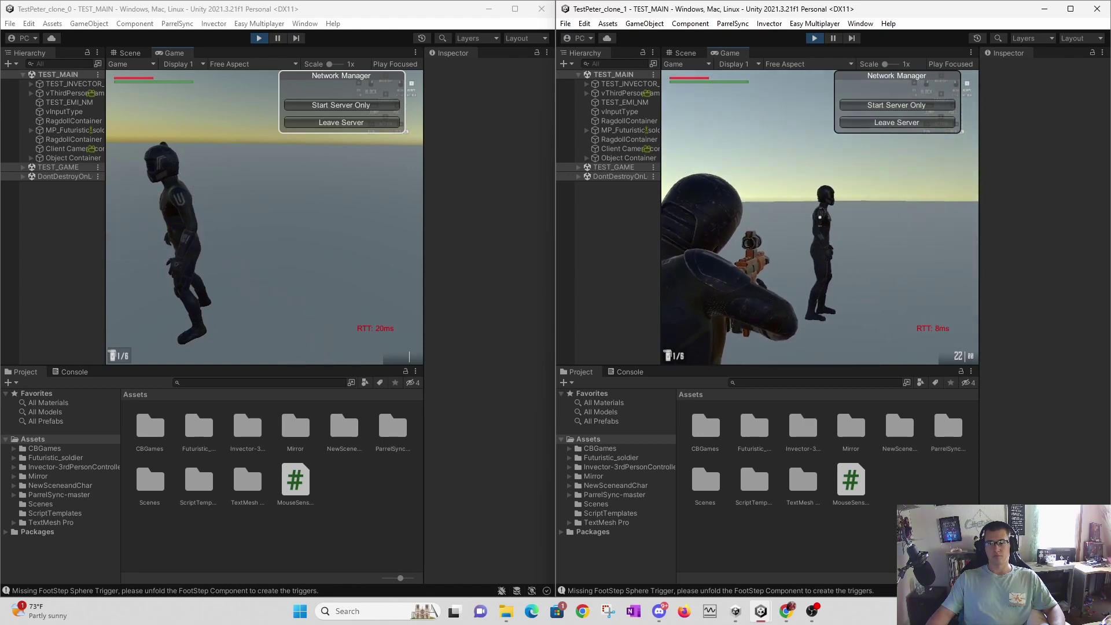
pyautogui.click(820, 217)
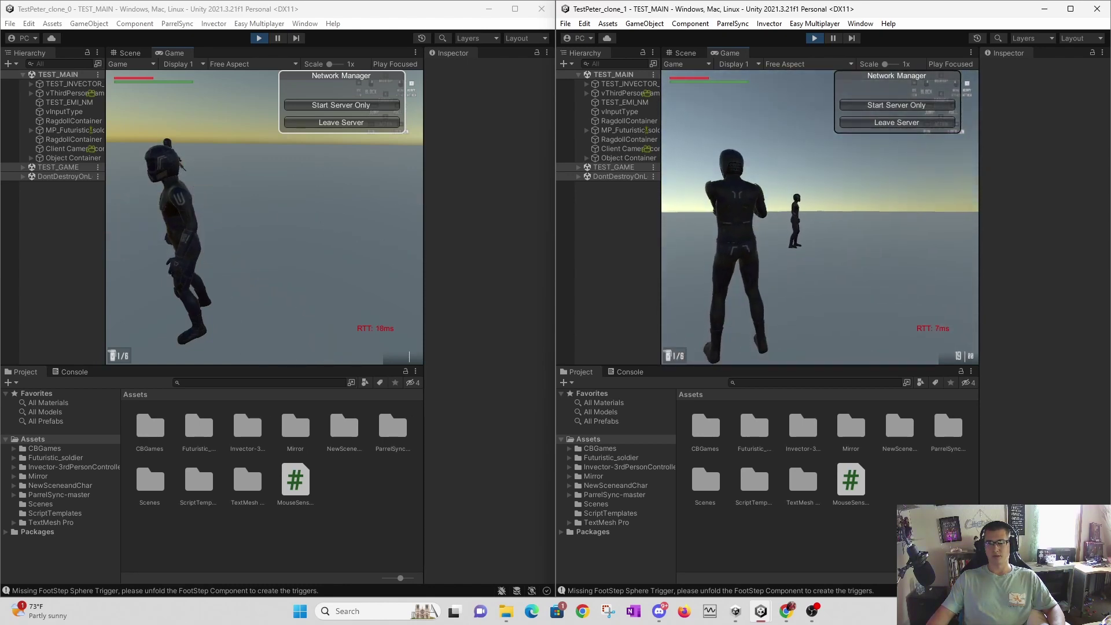
pyautogui.click(820, 217)
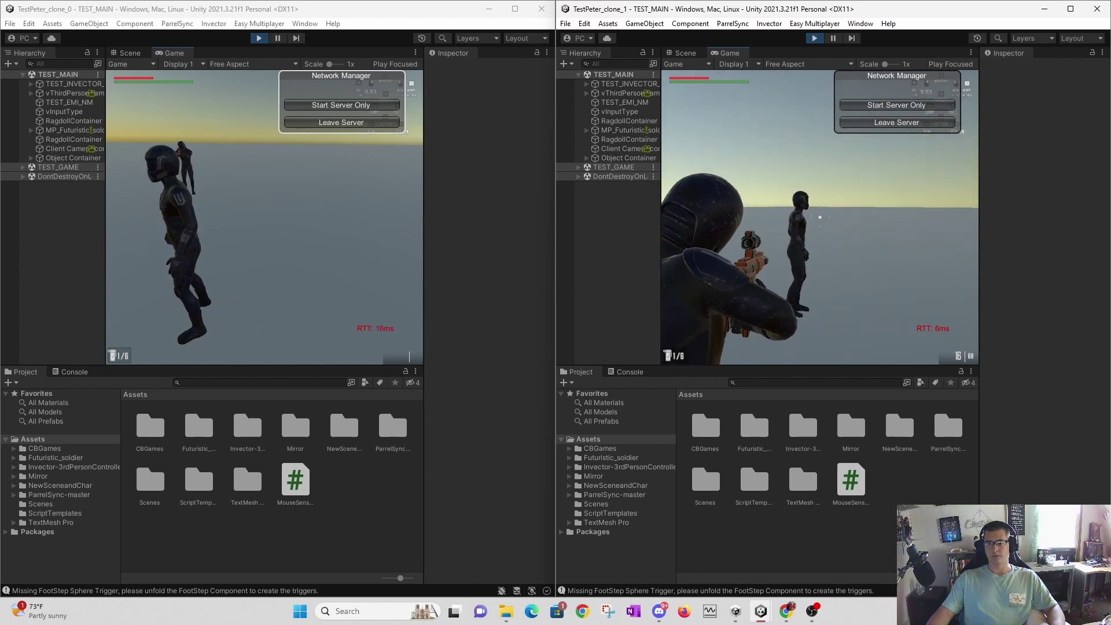
pyautogui.click(820, 217)
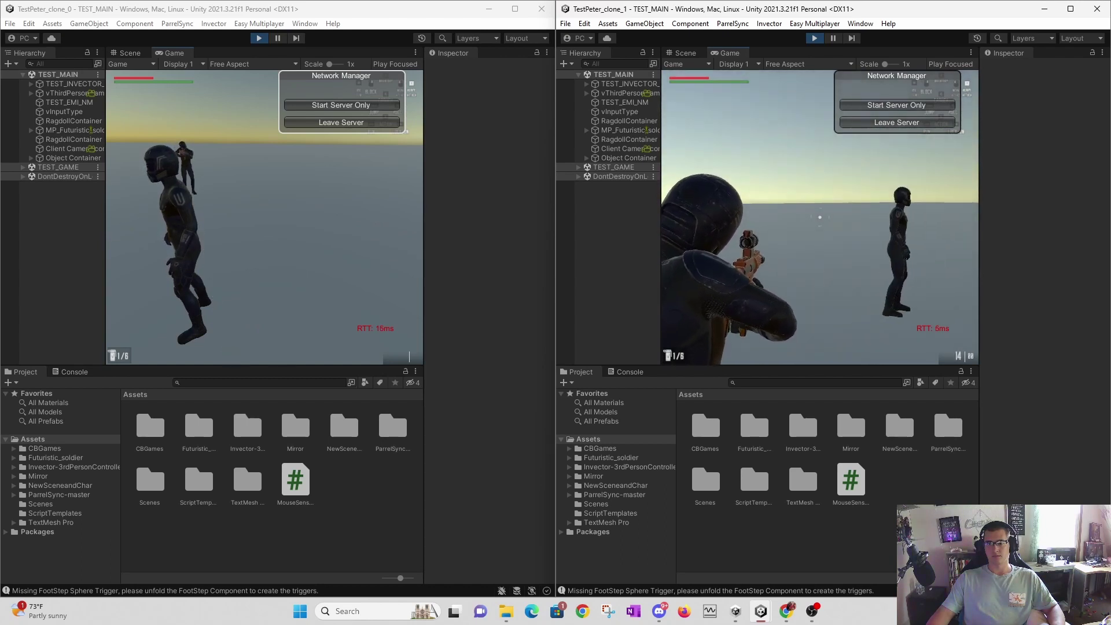
pyautogui.click(820, 217)
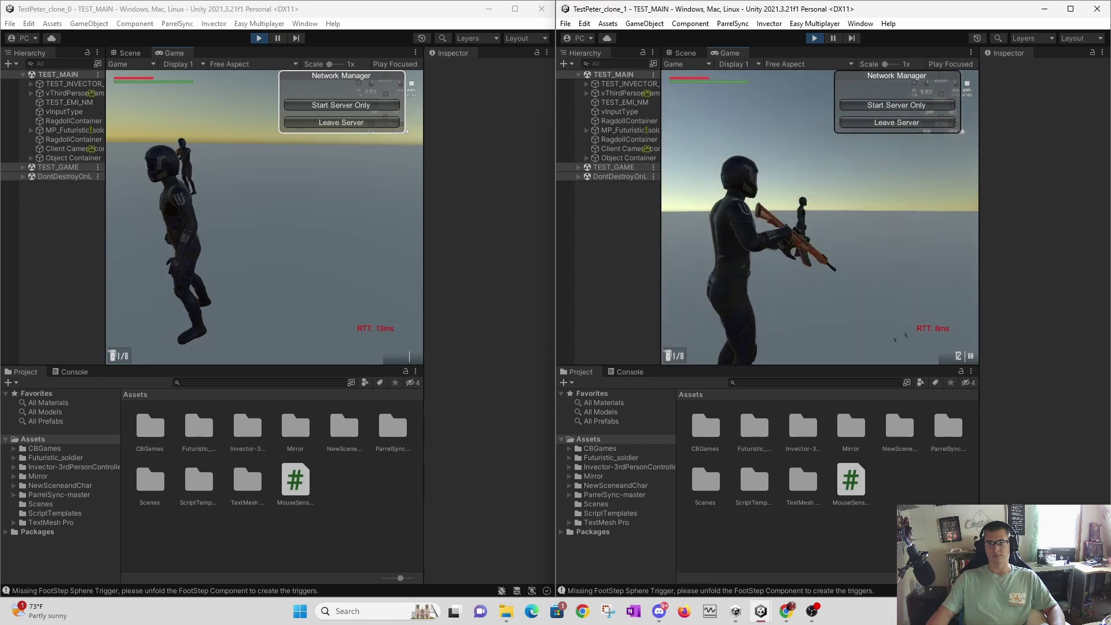
# - Run the armed TestPeter_clone_1 character around the other player to check its movement in both game views
pyautogui.press('w')
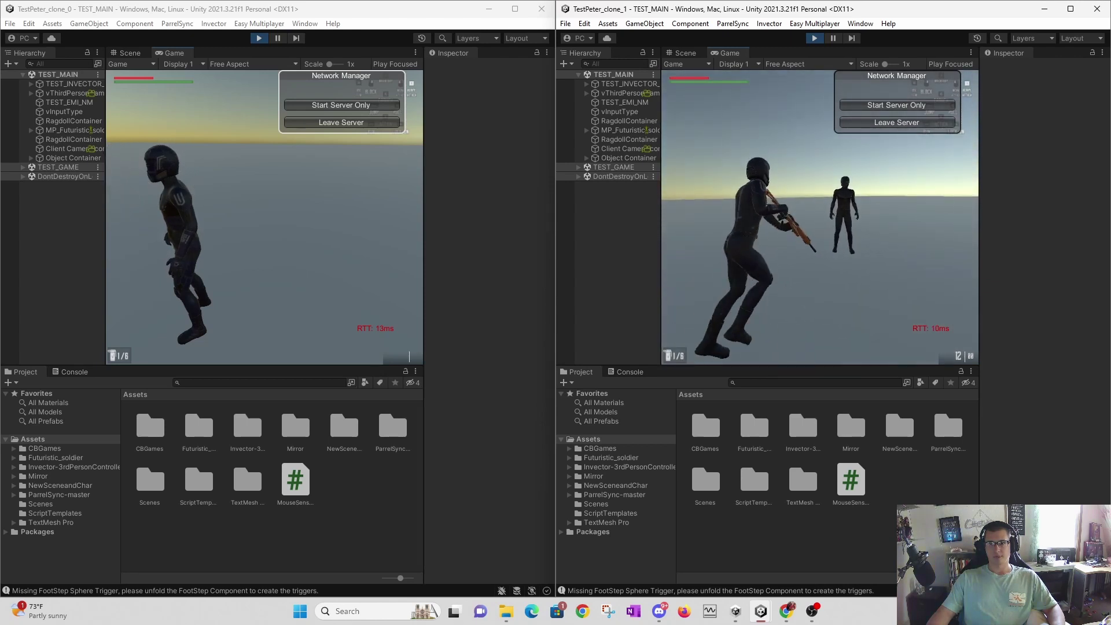
pyautogui.press('w')
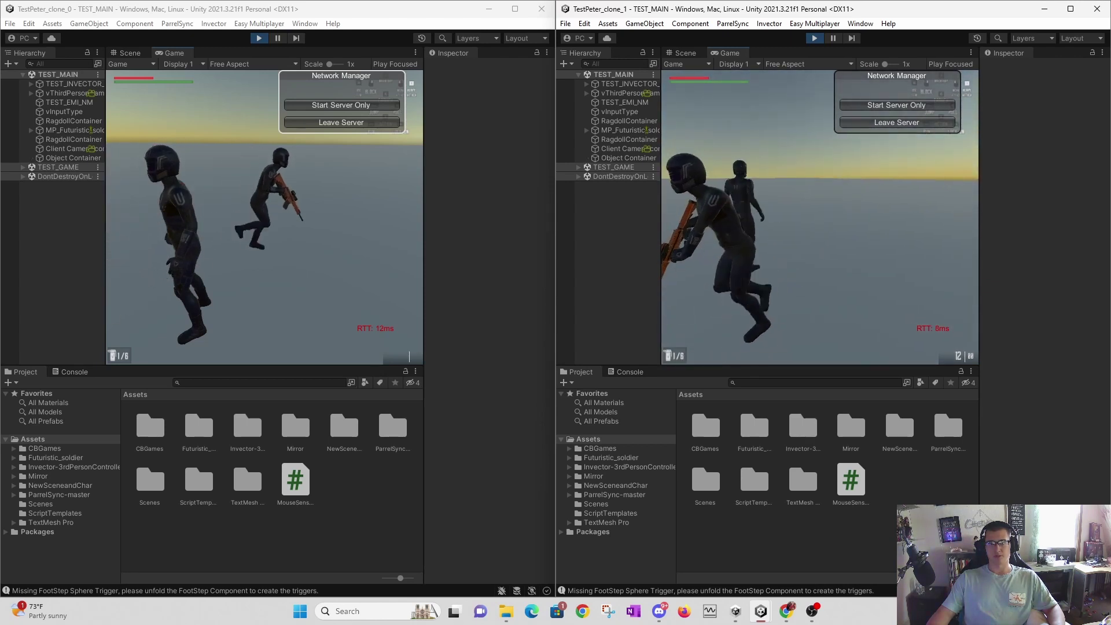
pyautogui.press('w')
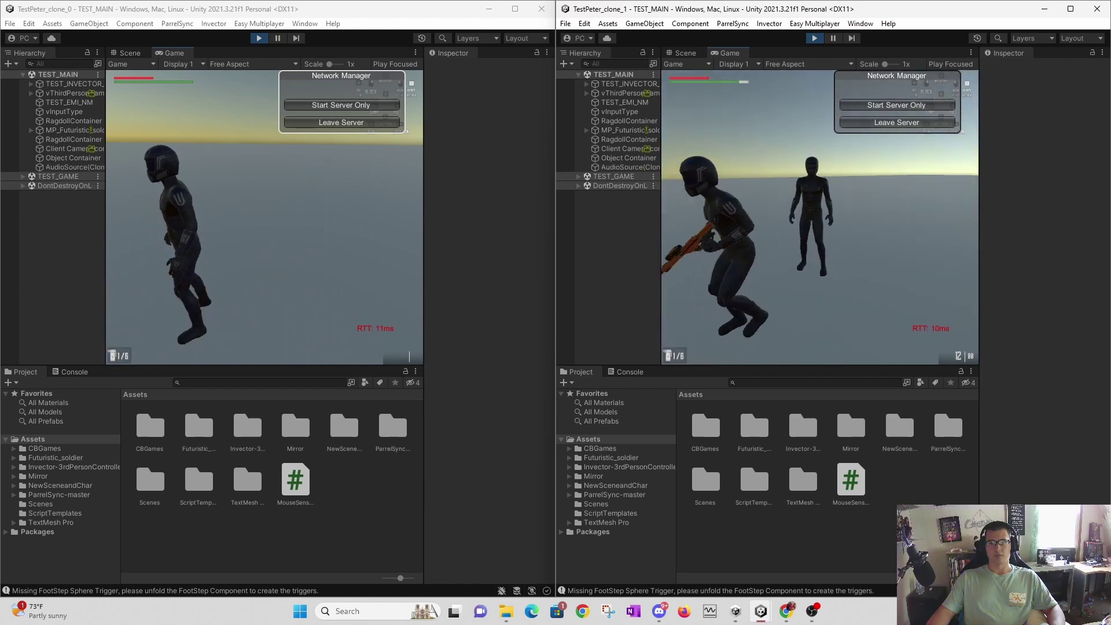